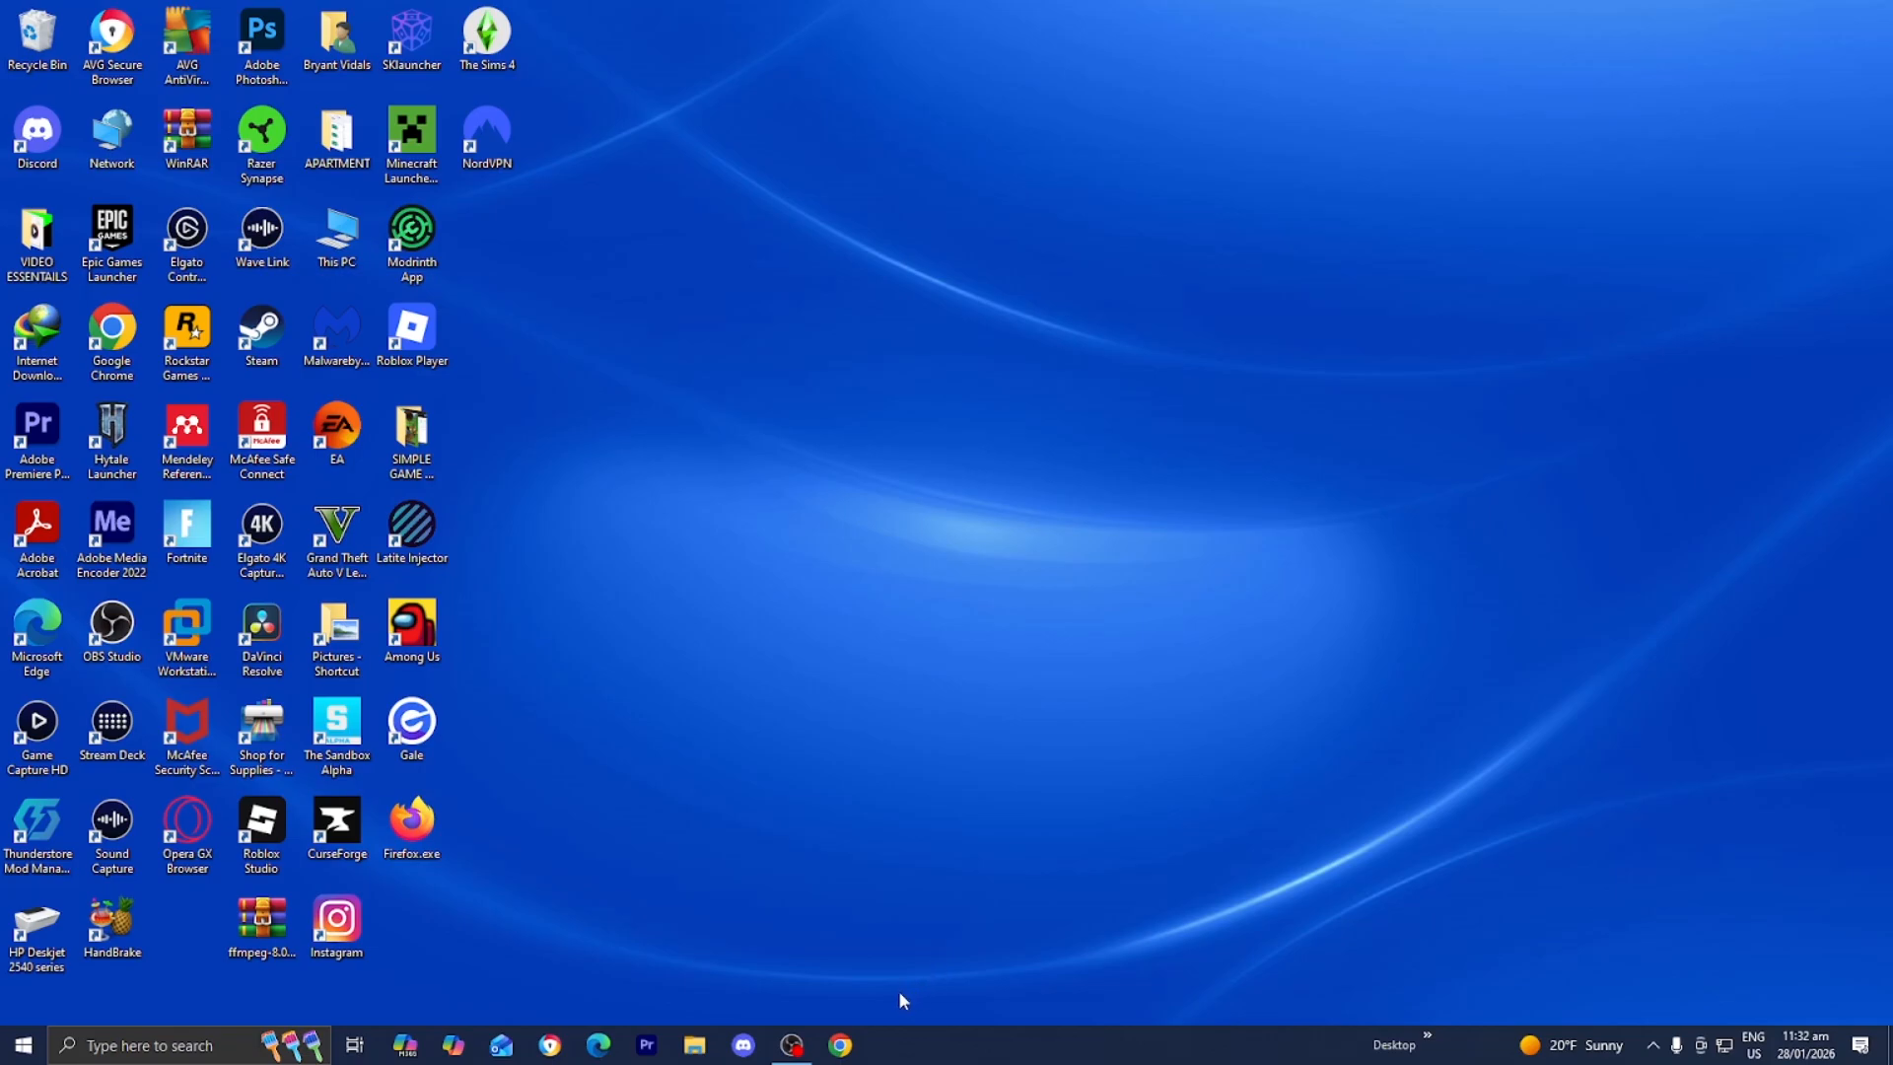
- Switch to Google Chrome and open the Mendeley Reference Manager desktop download page from the "mendeley download" search results
click(859, 1049)
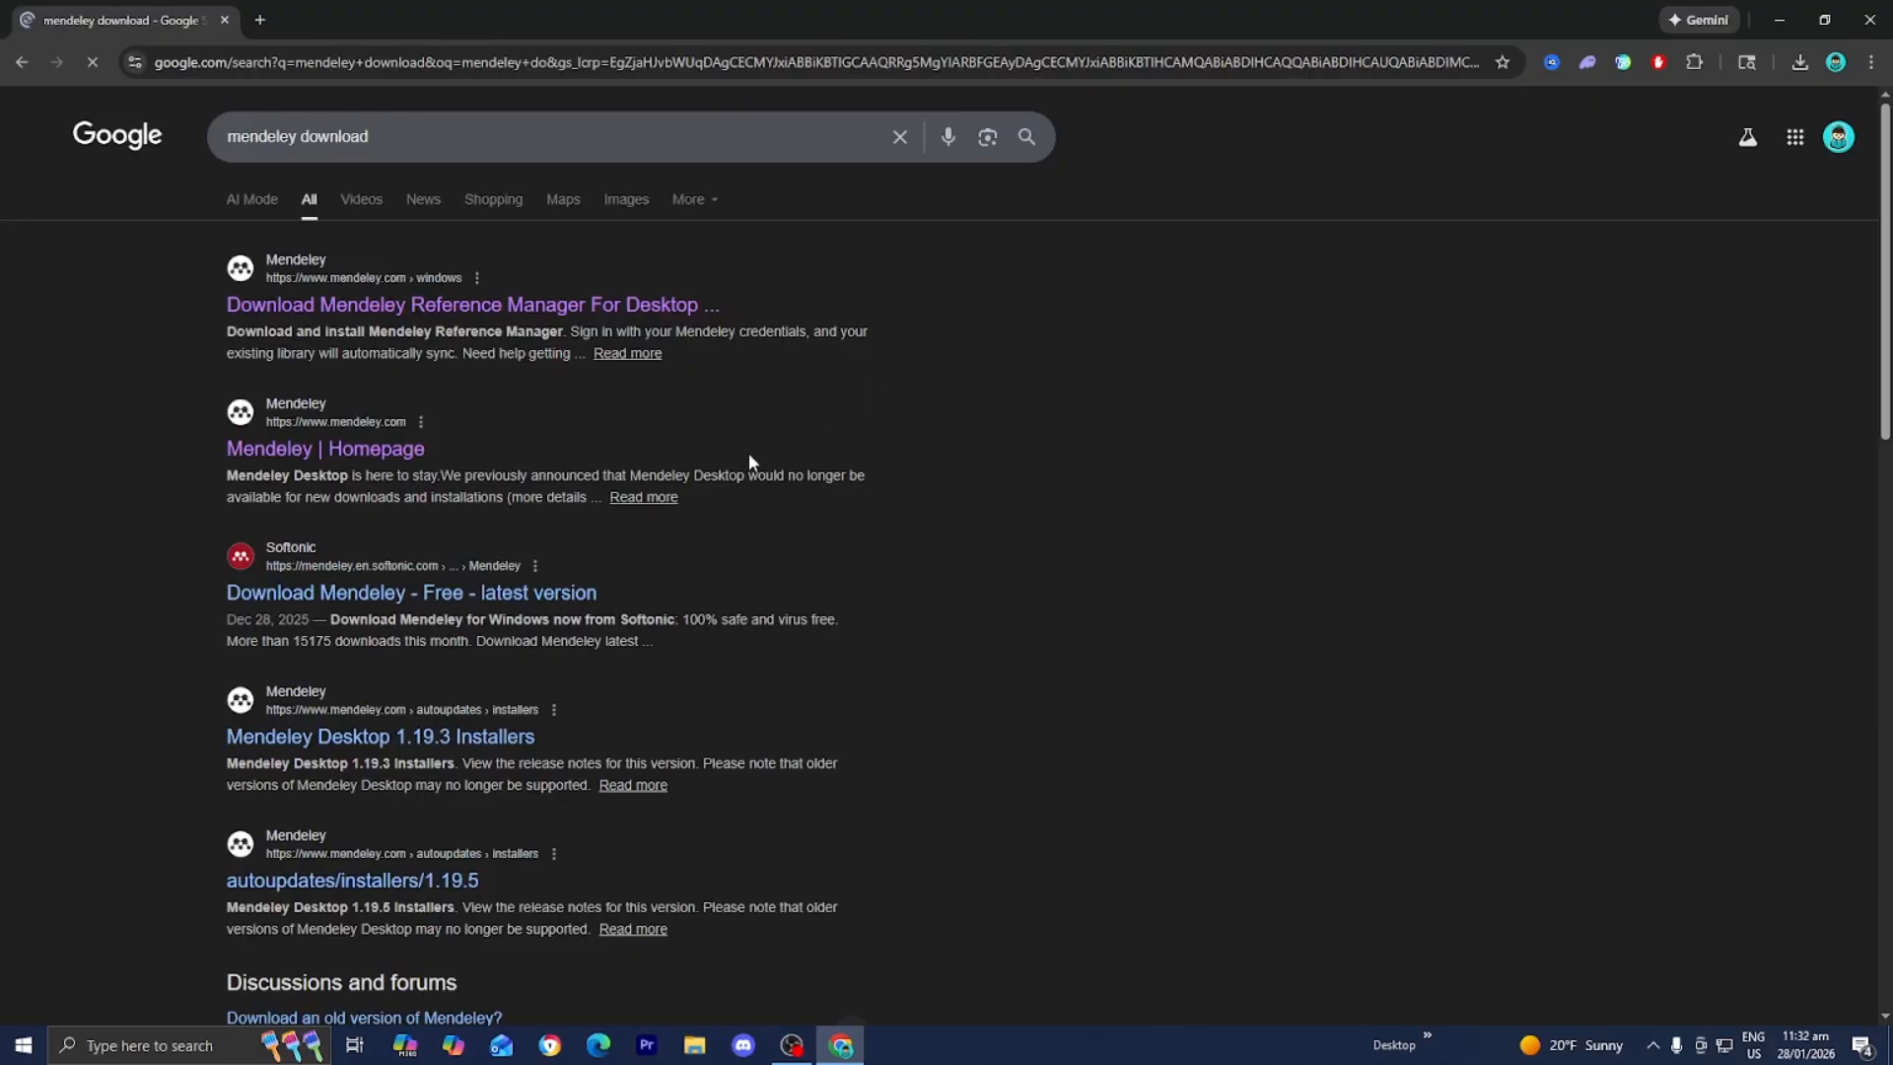
click(384, 307)
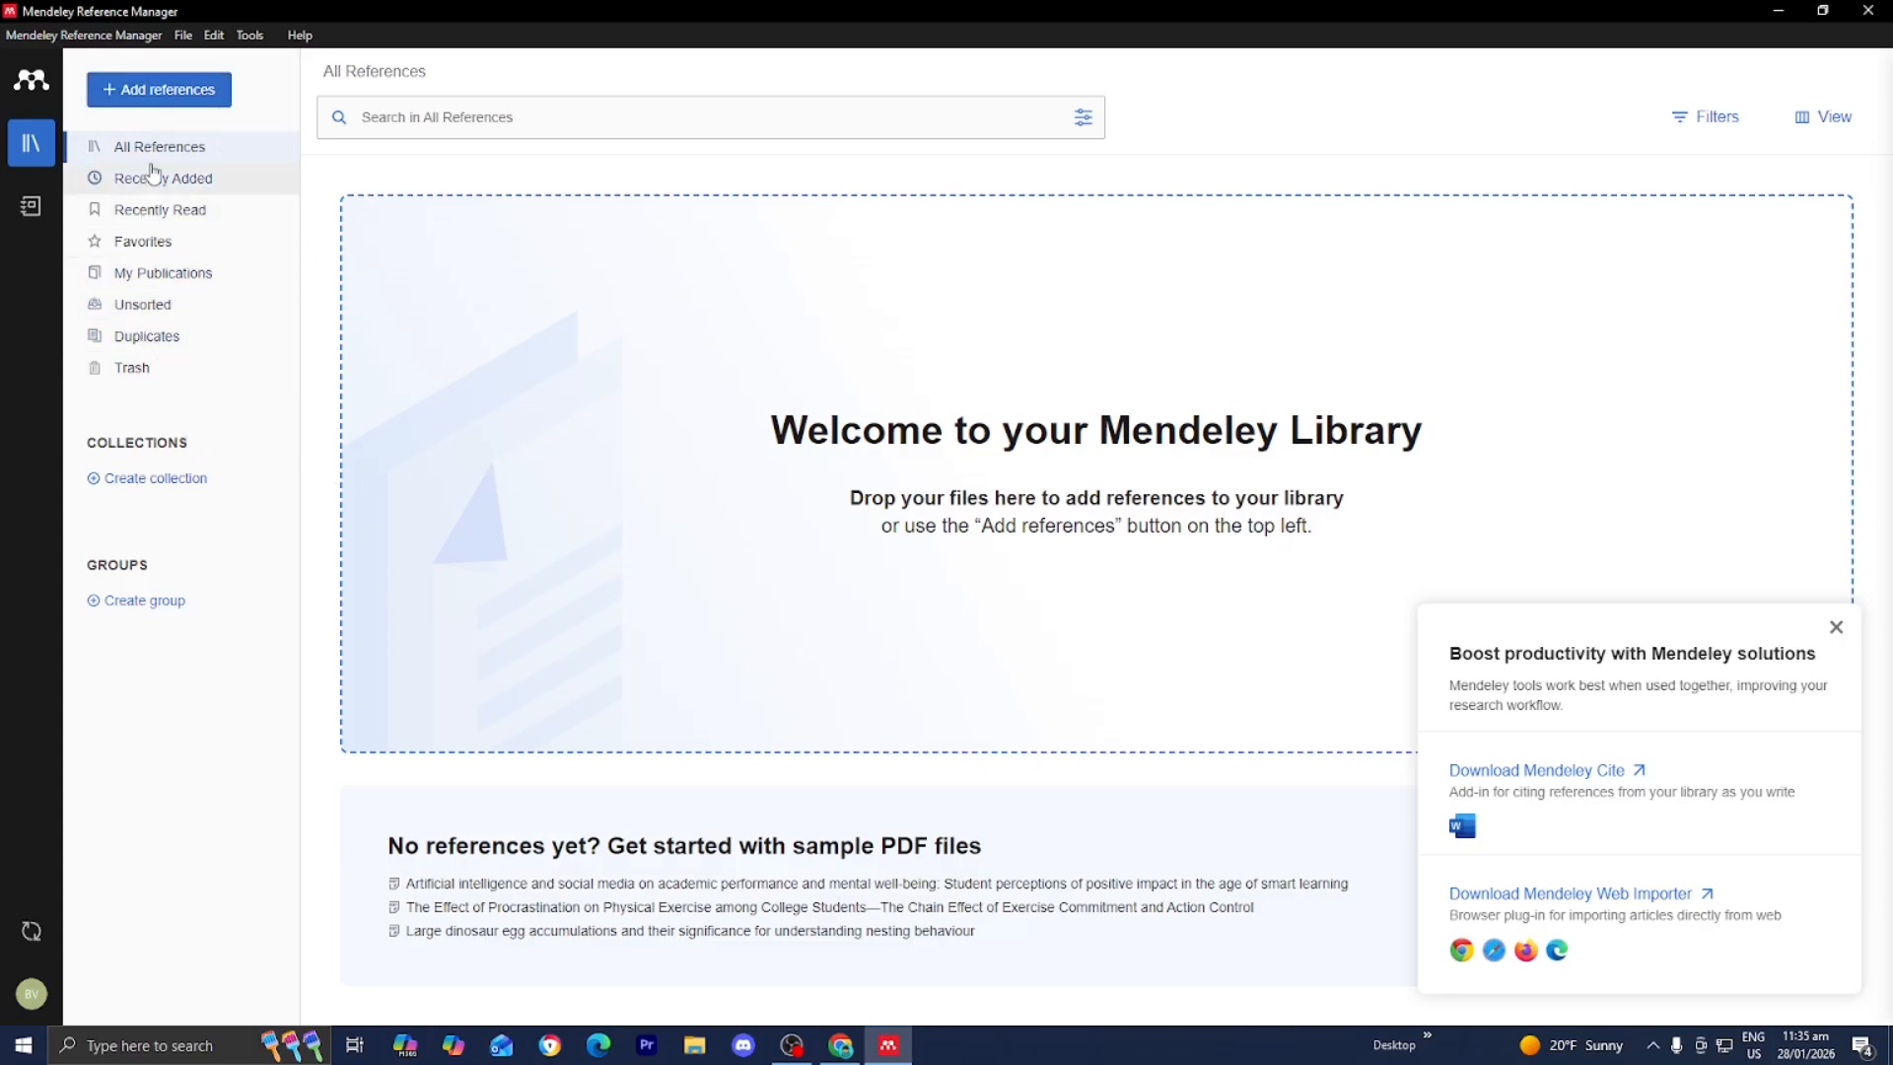
- Review the options for adding references, inspect the manual entry form's fields, and leave it without adding an entry
click(174, 99)
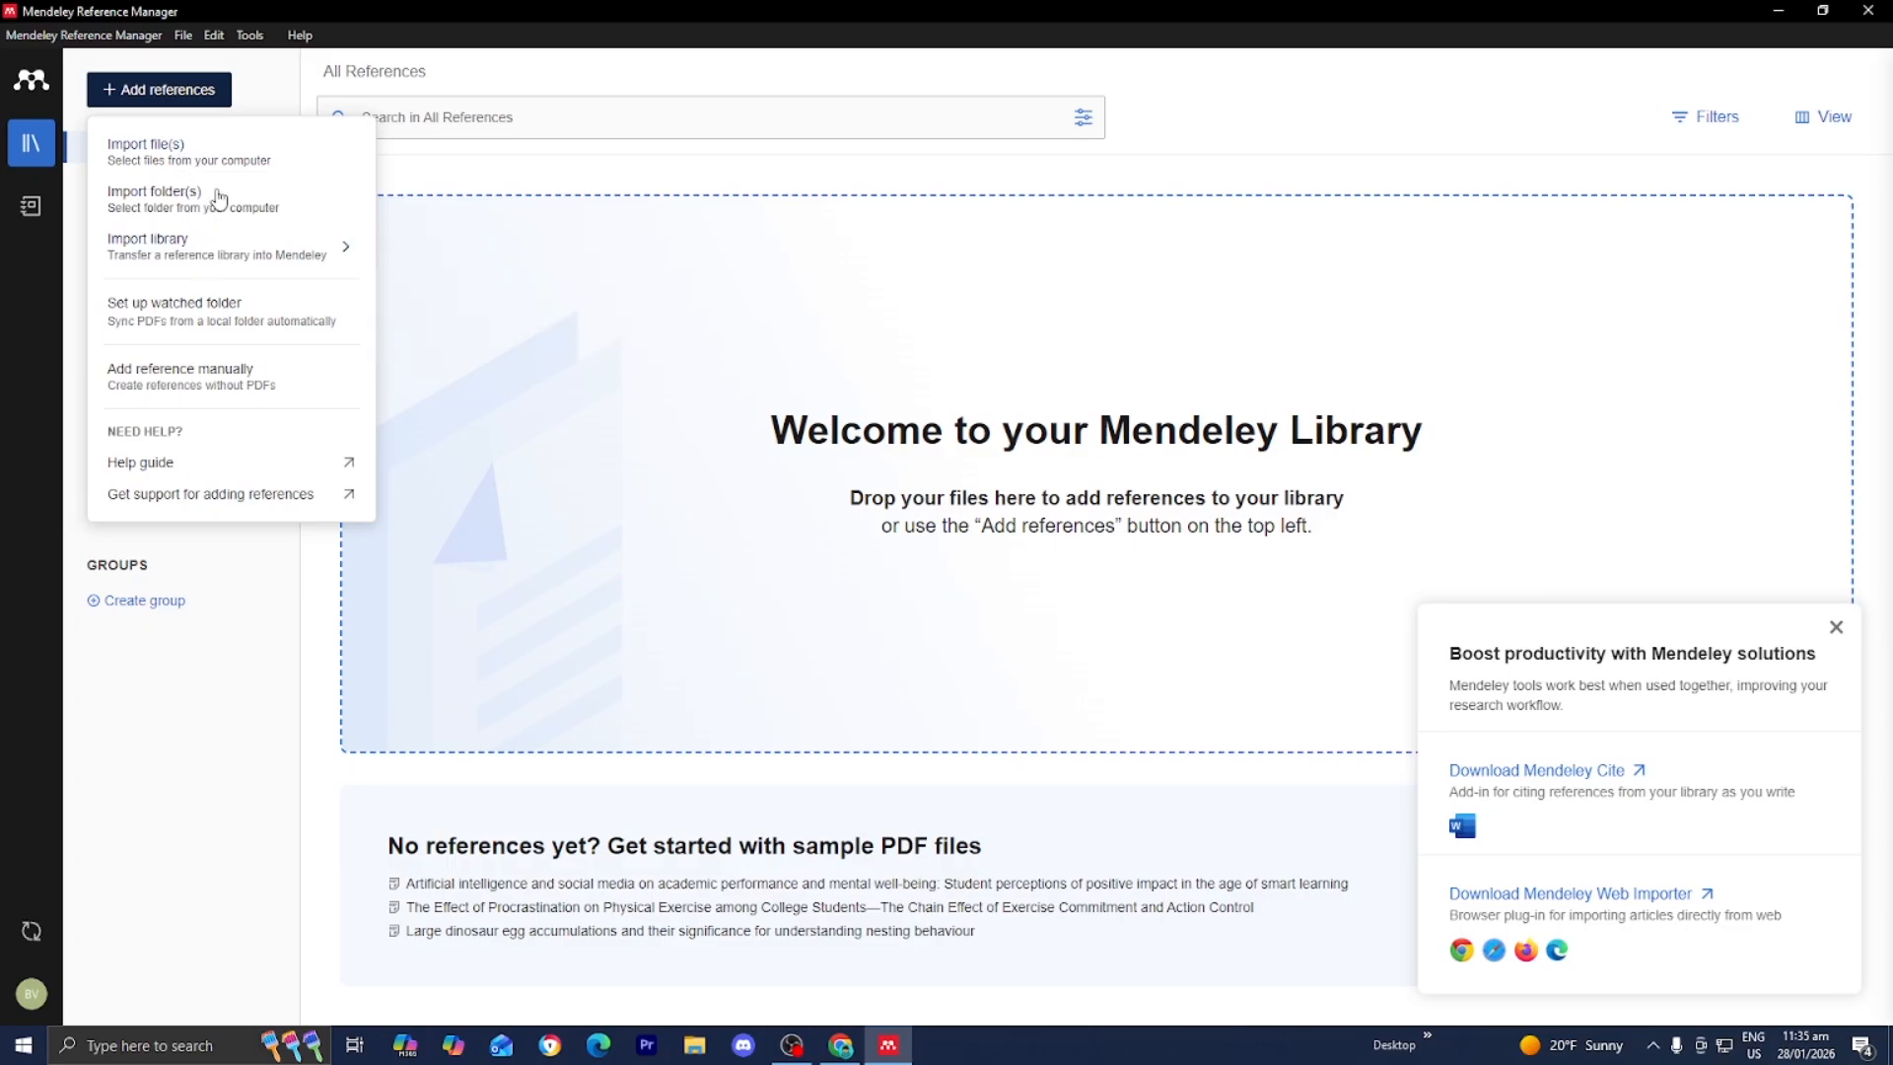
mouse_move(211, 268)
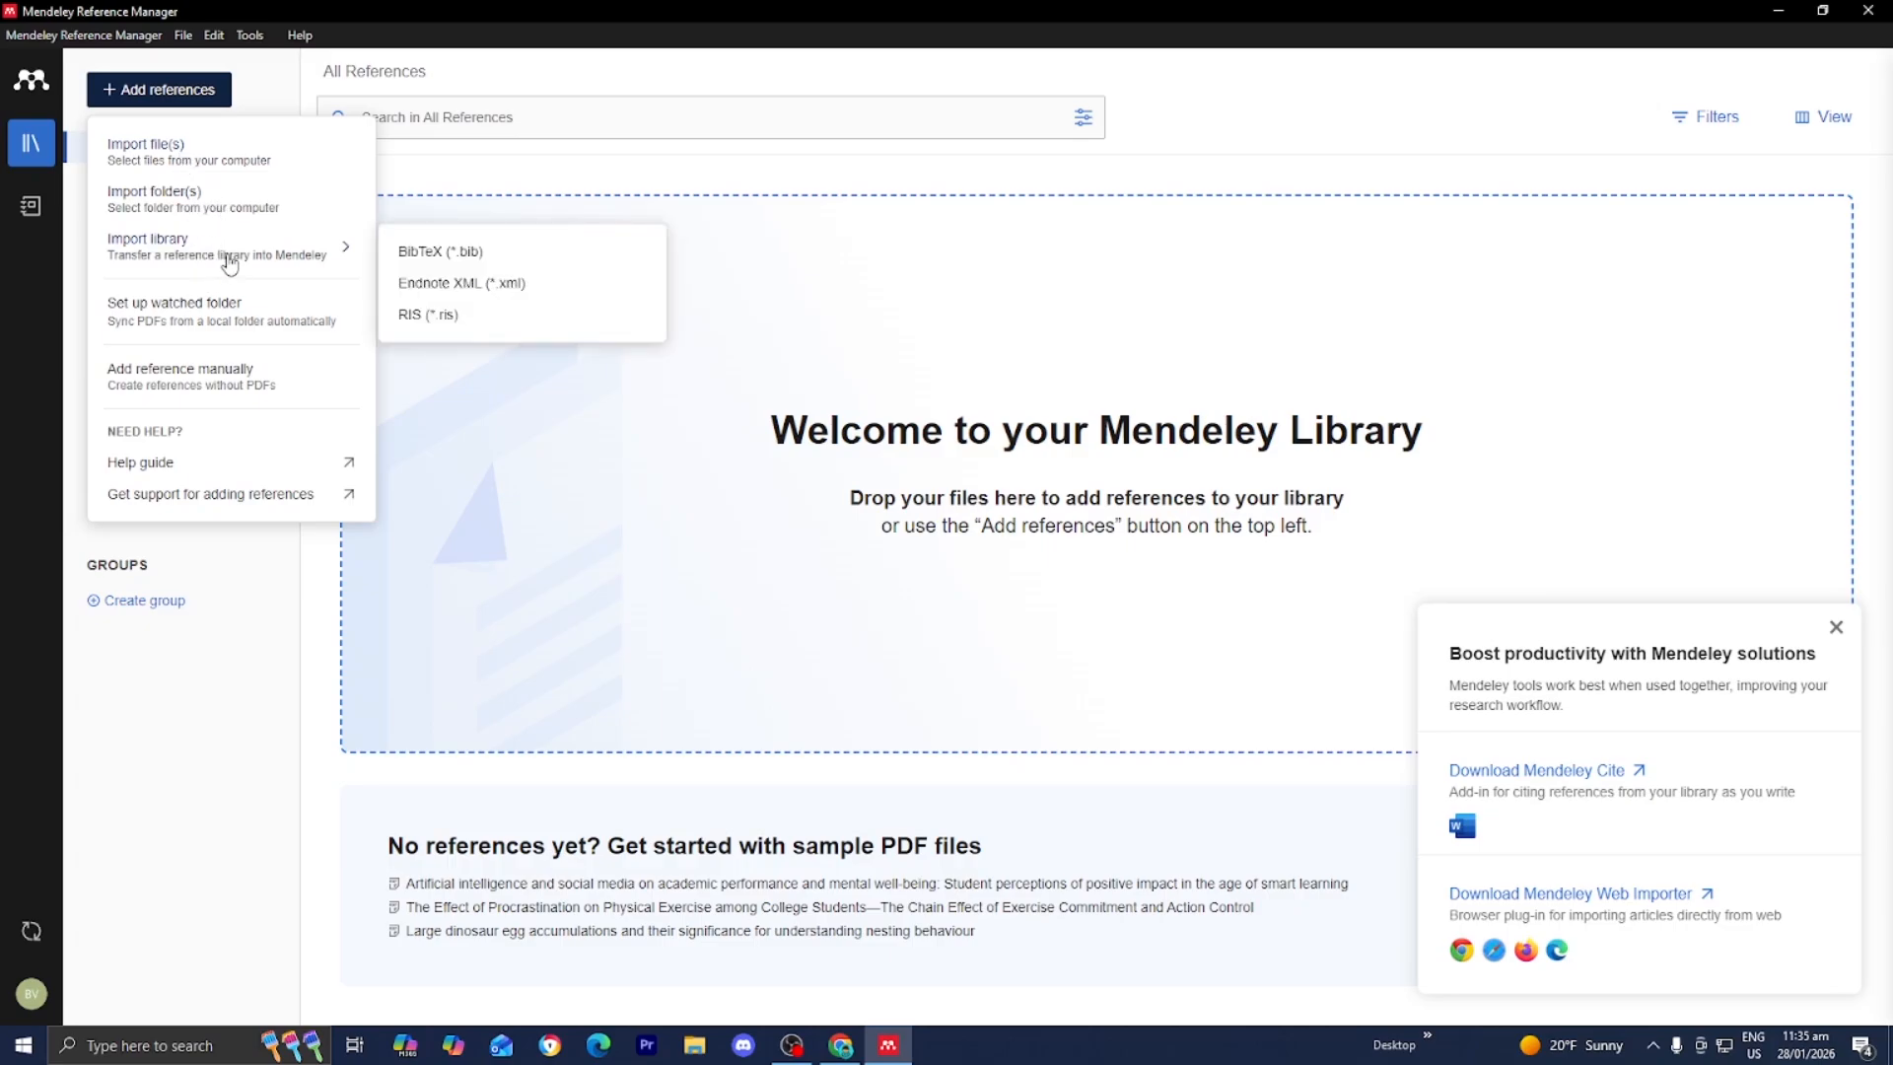
click(195, 391)
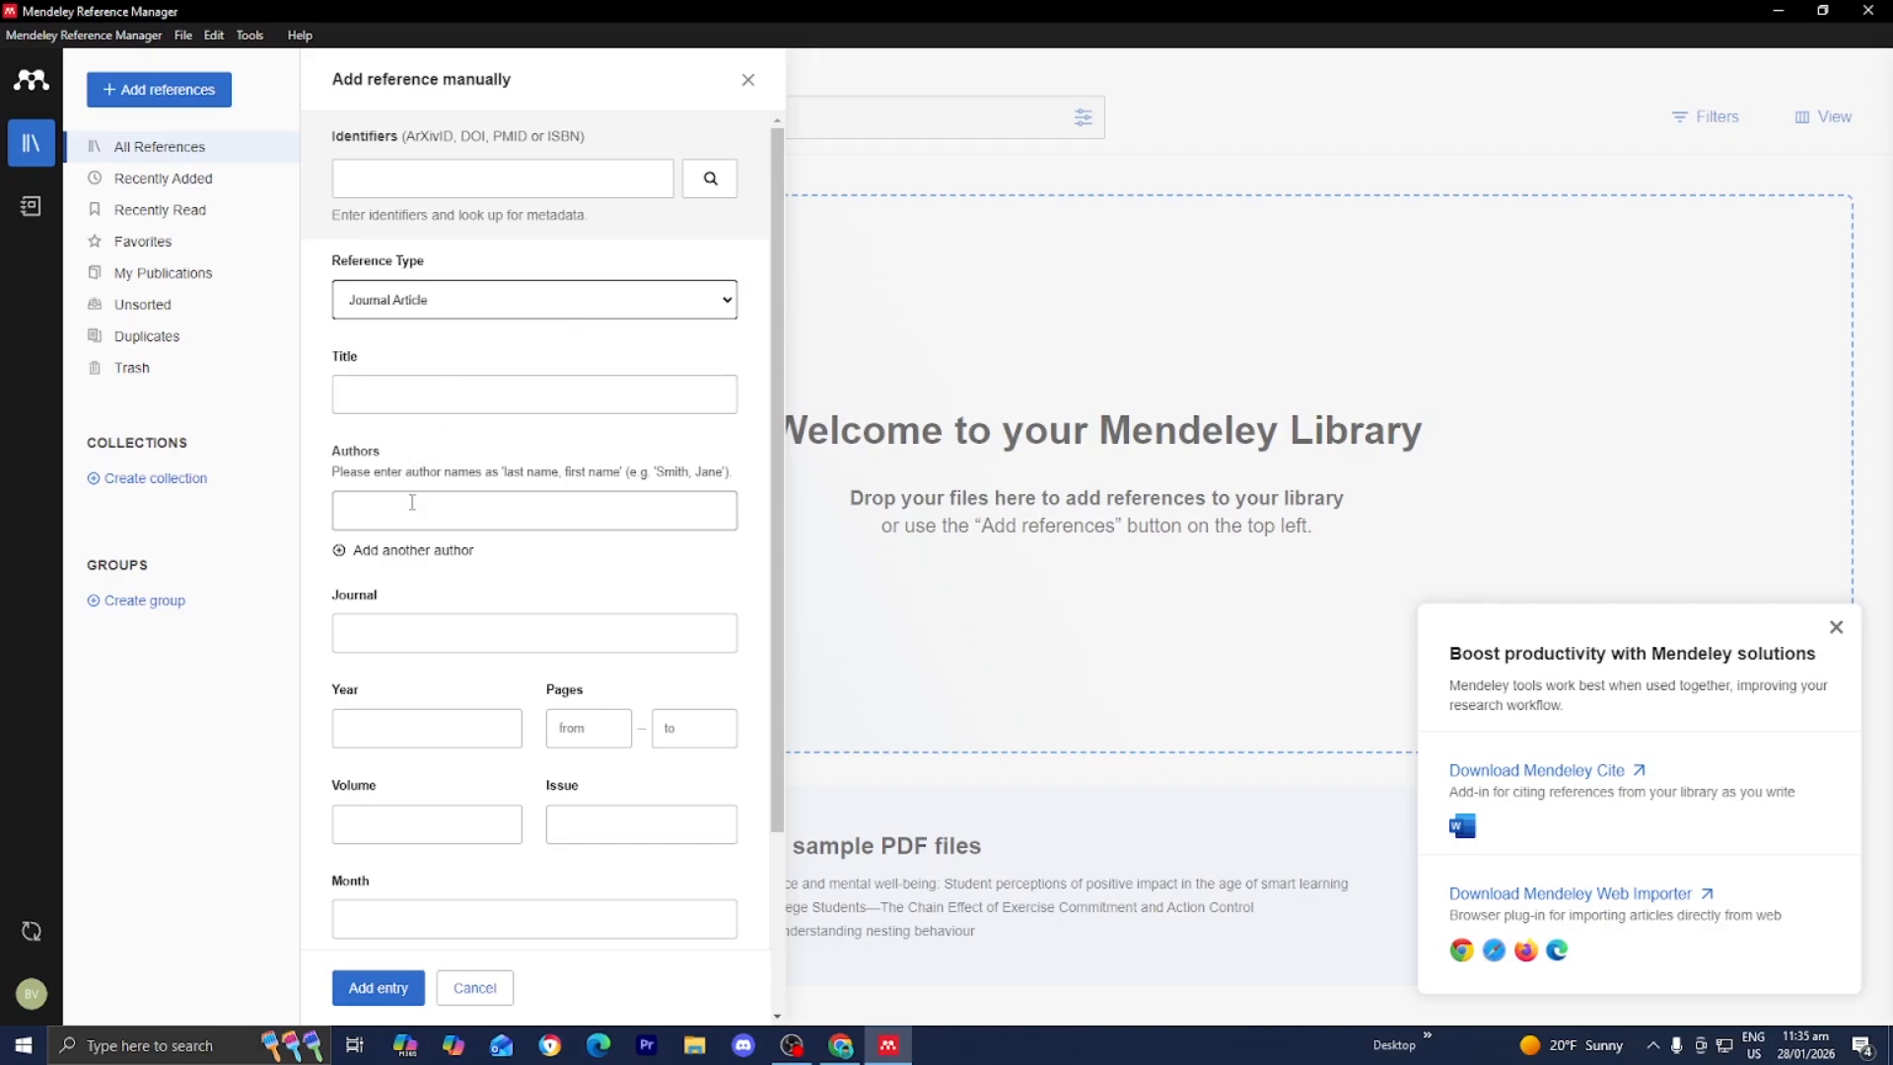
scroll(421, 527, down, 2)
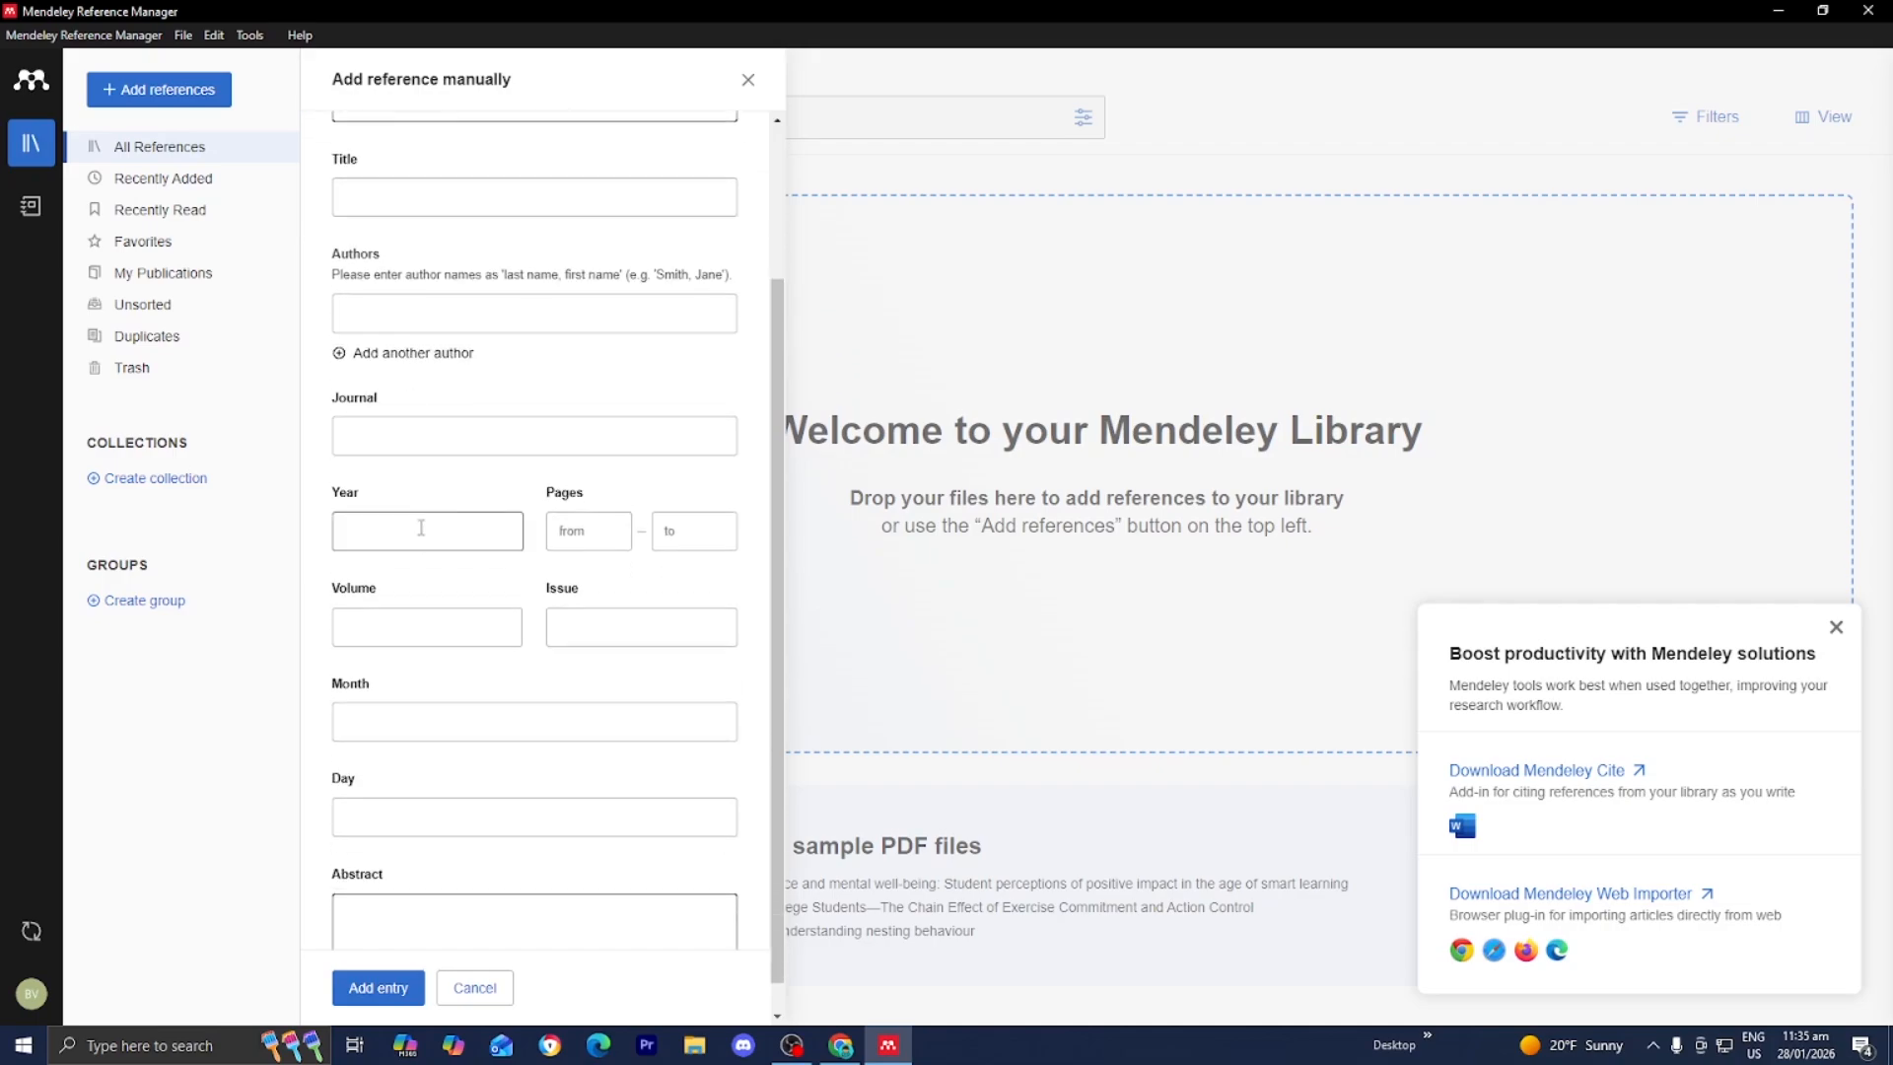
click(470, 990)
- Import the "Automation and Polarization" PDF from the computer into the reference library
click(169, 91)
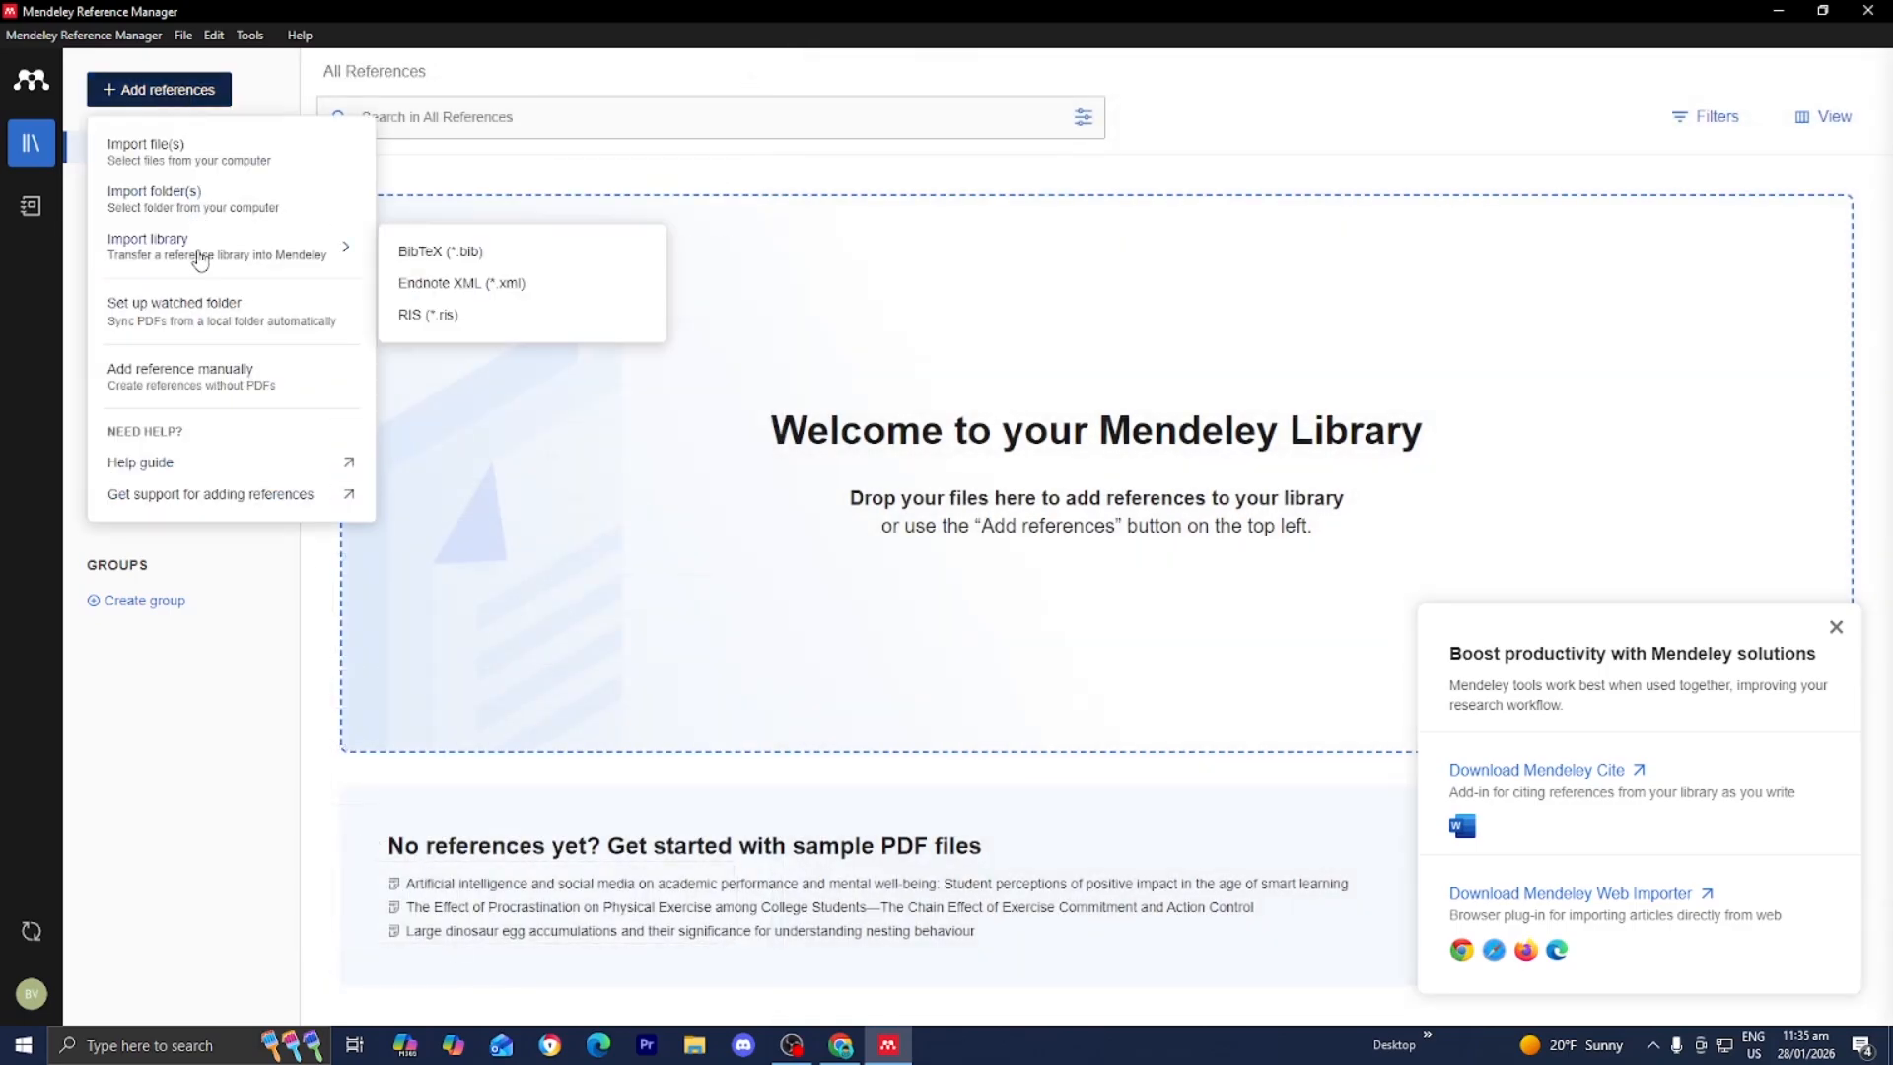
click(201, 162)
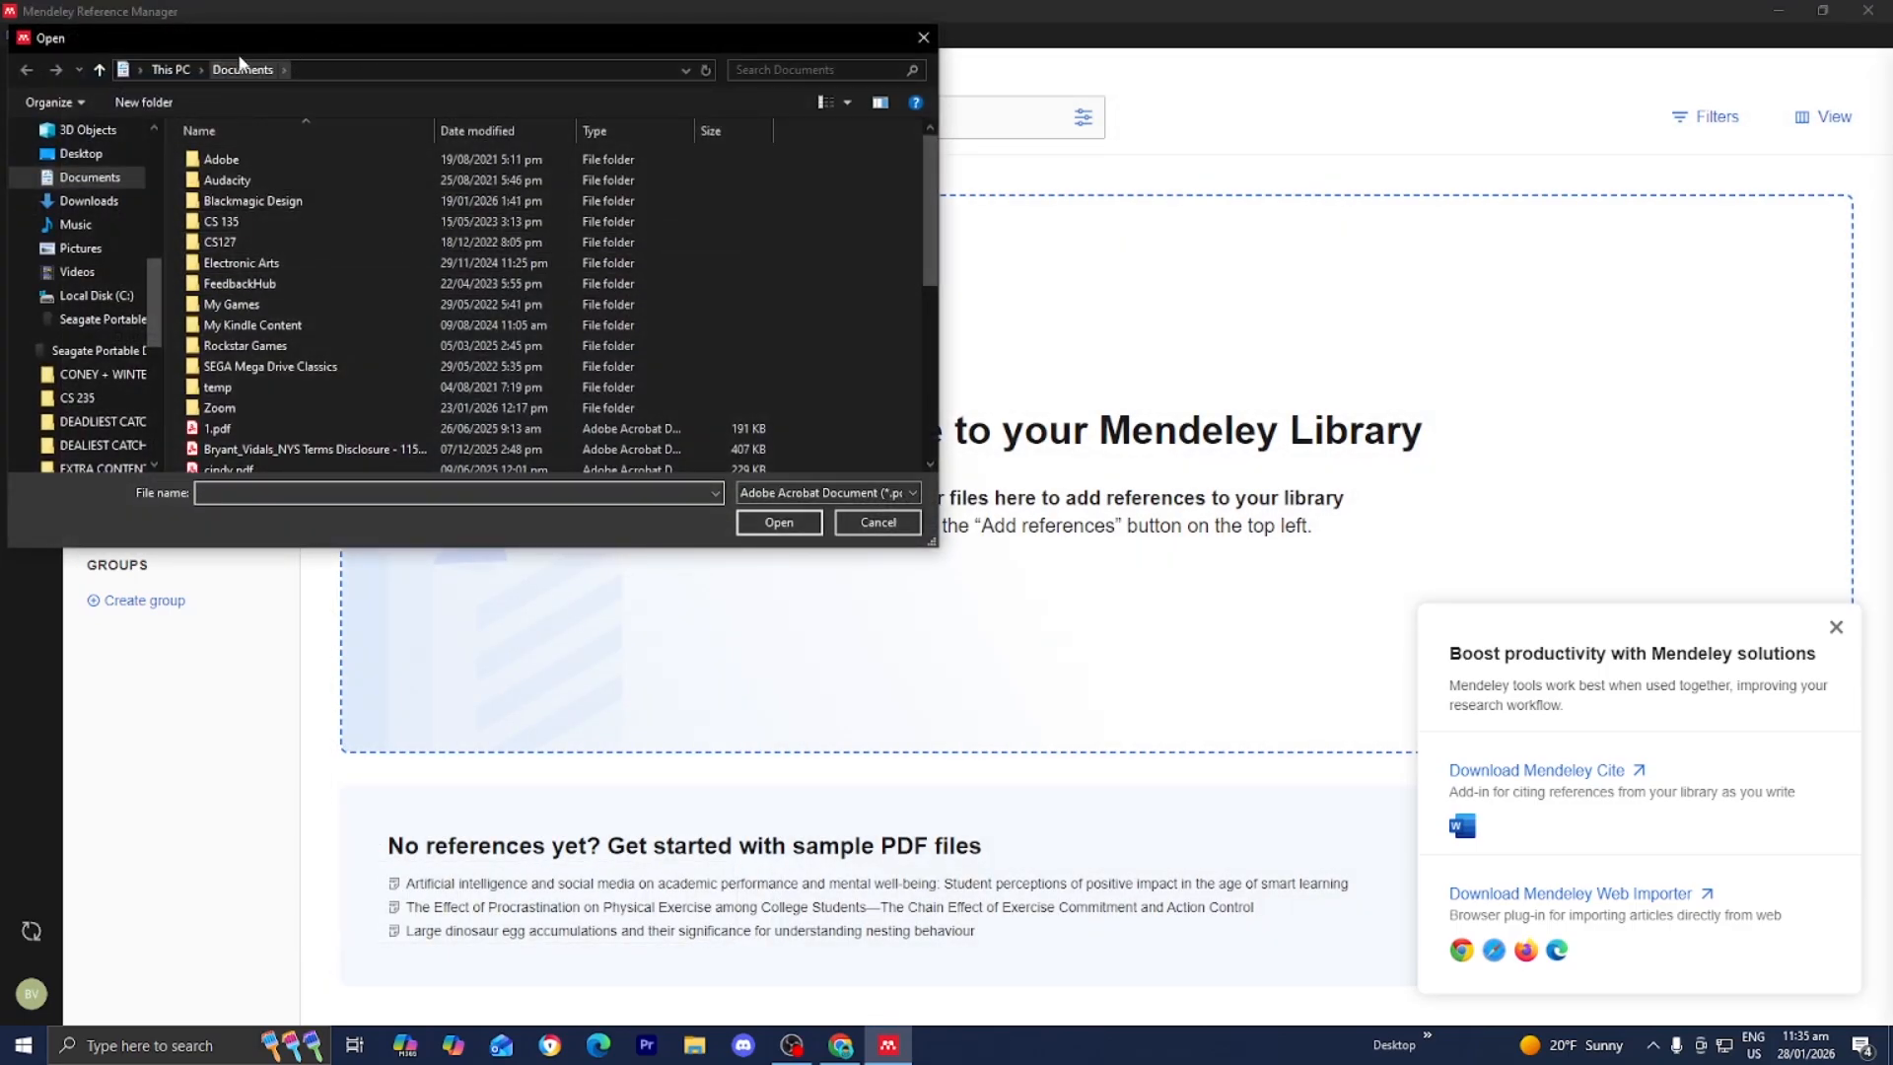
drag(159, 38, 458, 230)
scroll(365, 503, up, 2)
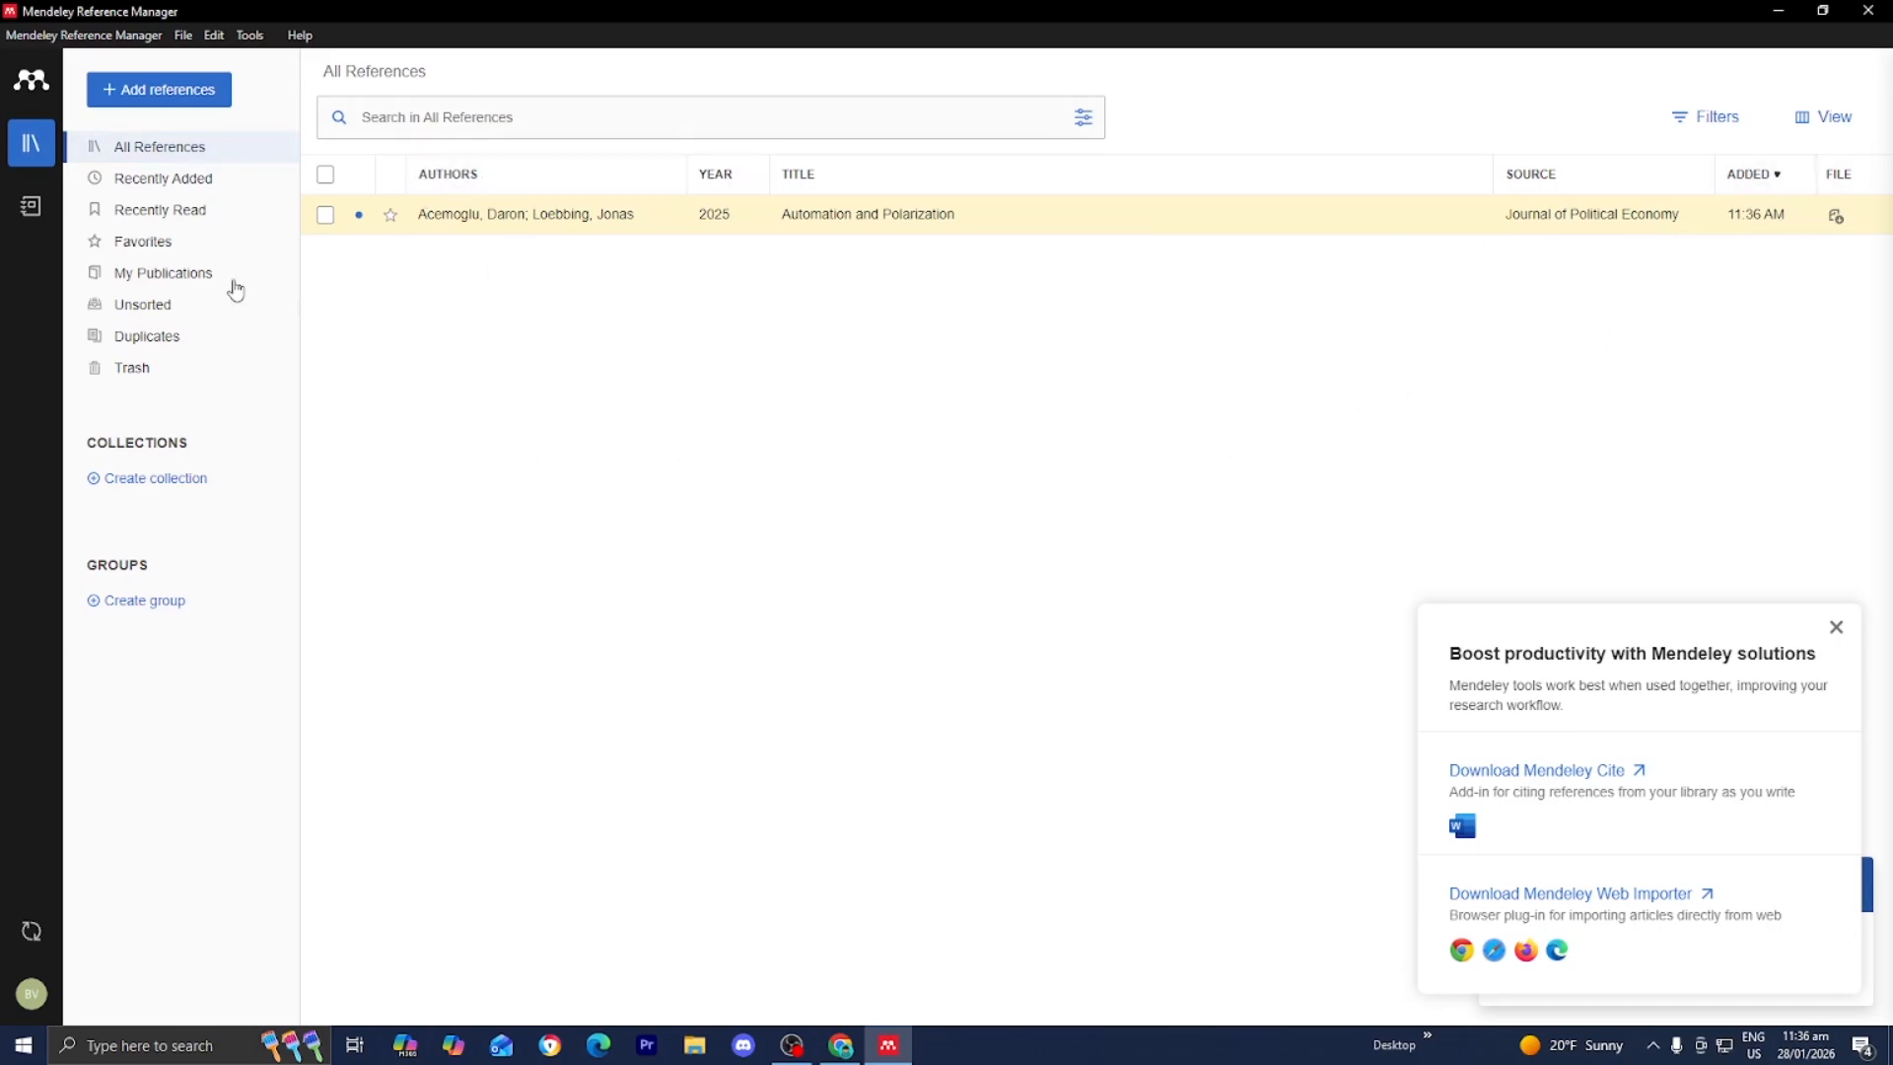
- Select the "Automation and Polarization" reference and inspect its citation copy options and the formatted citation style preferences
click(325, 217)
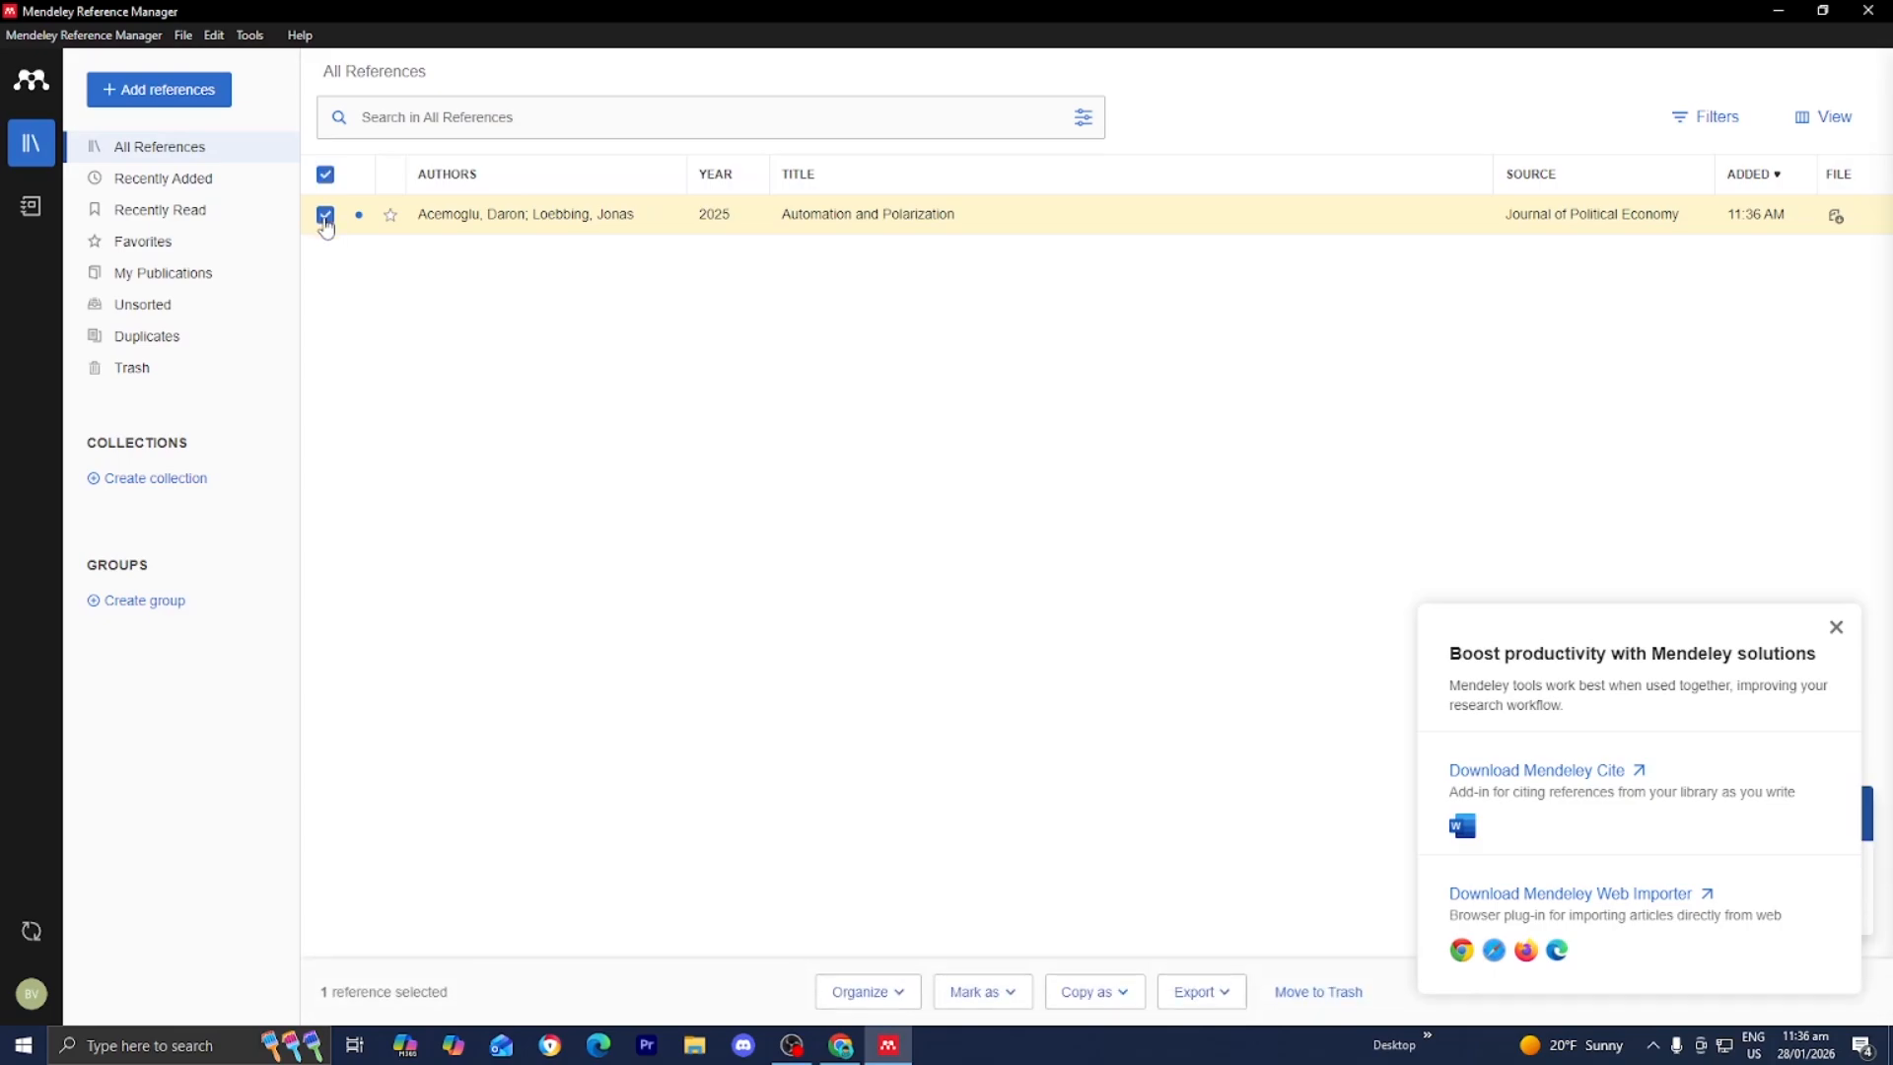
click(1084, 1003)
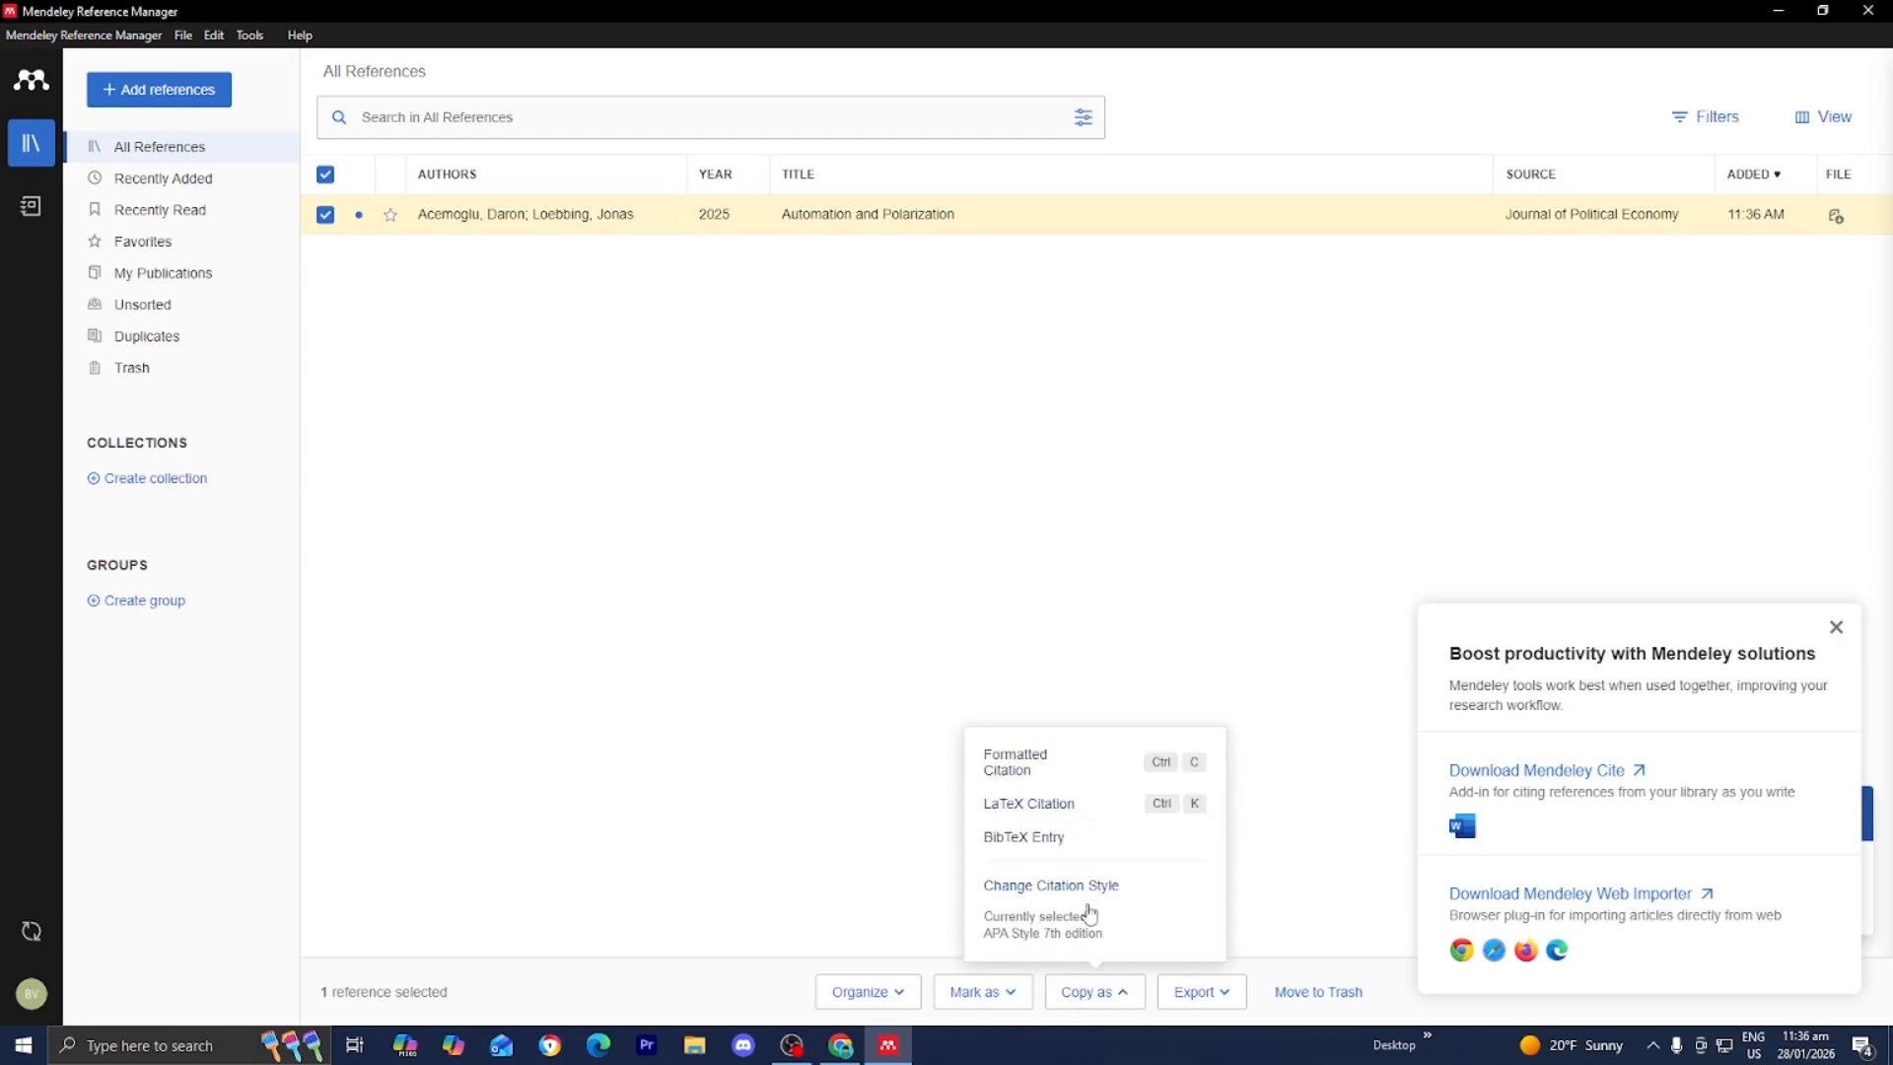
click(1025, 887)
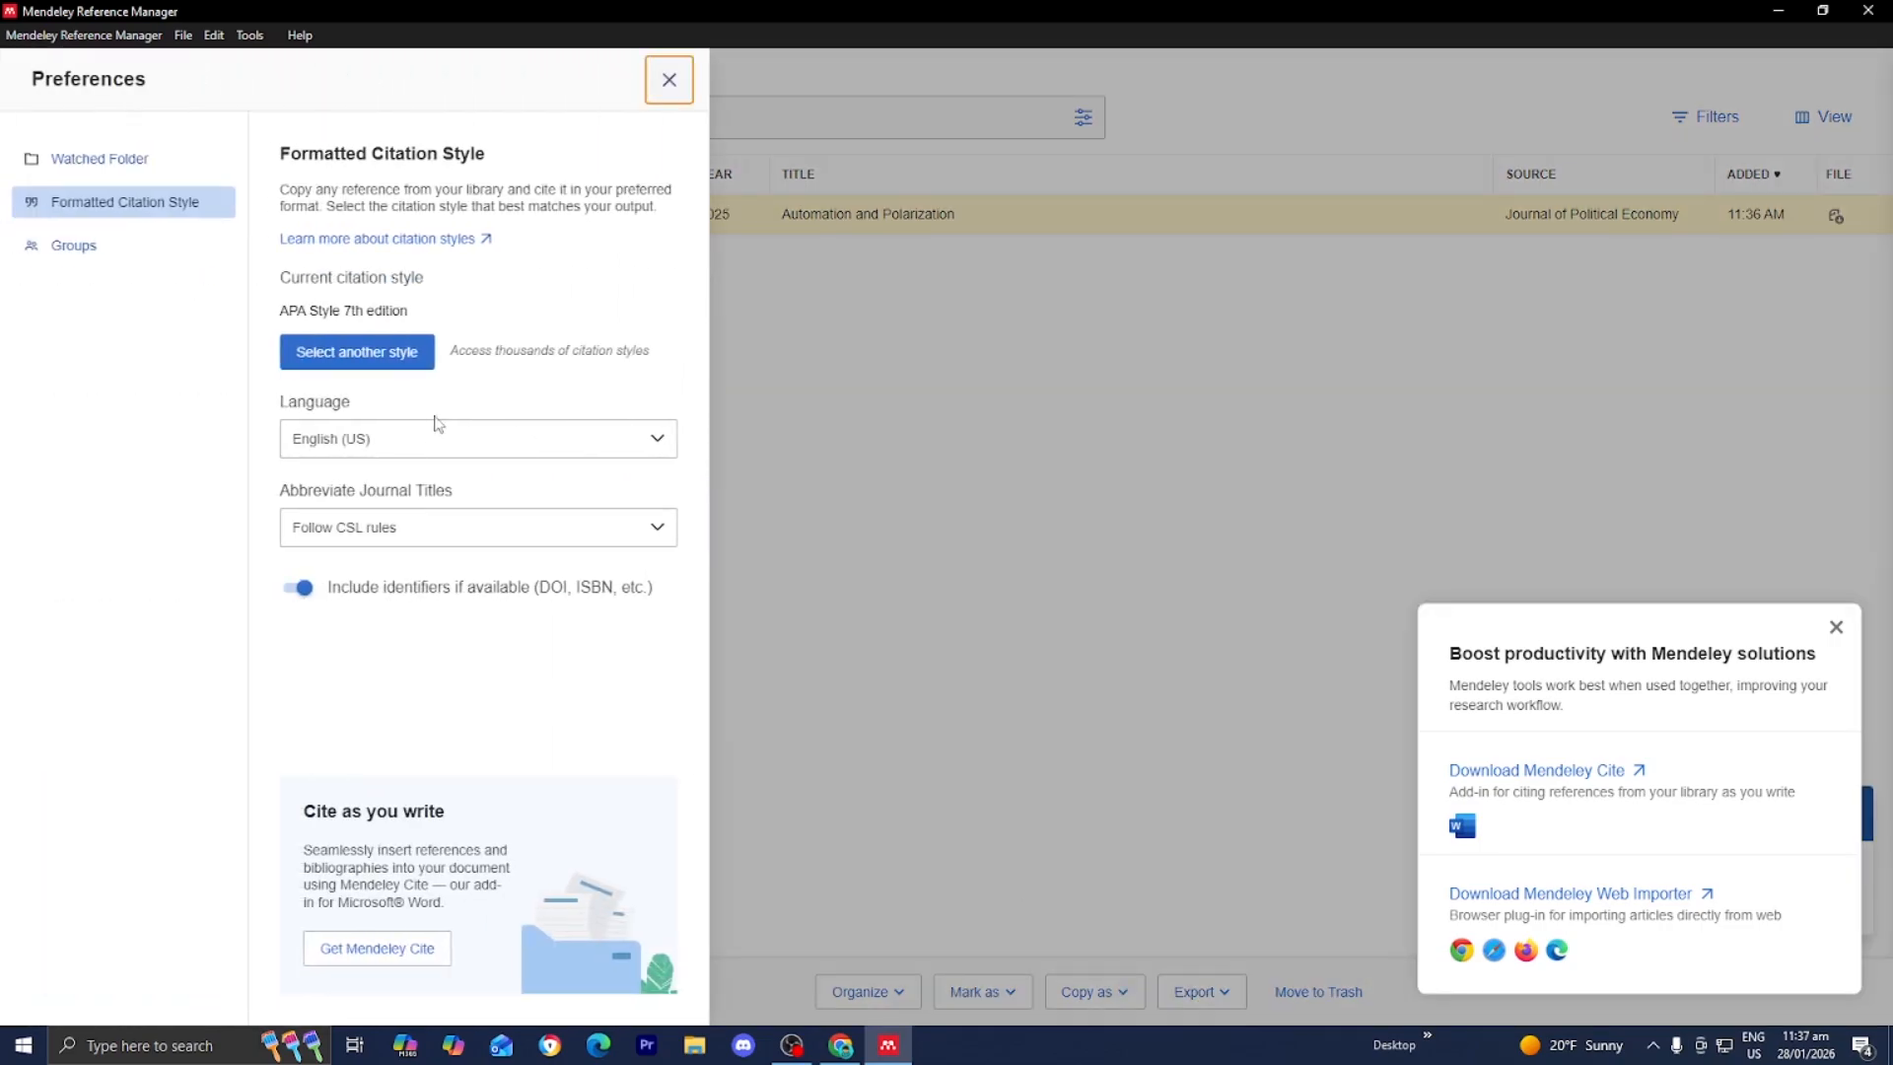
click(703, 109)
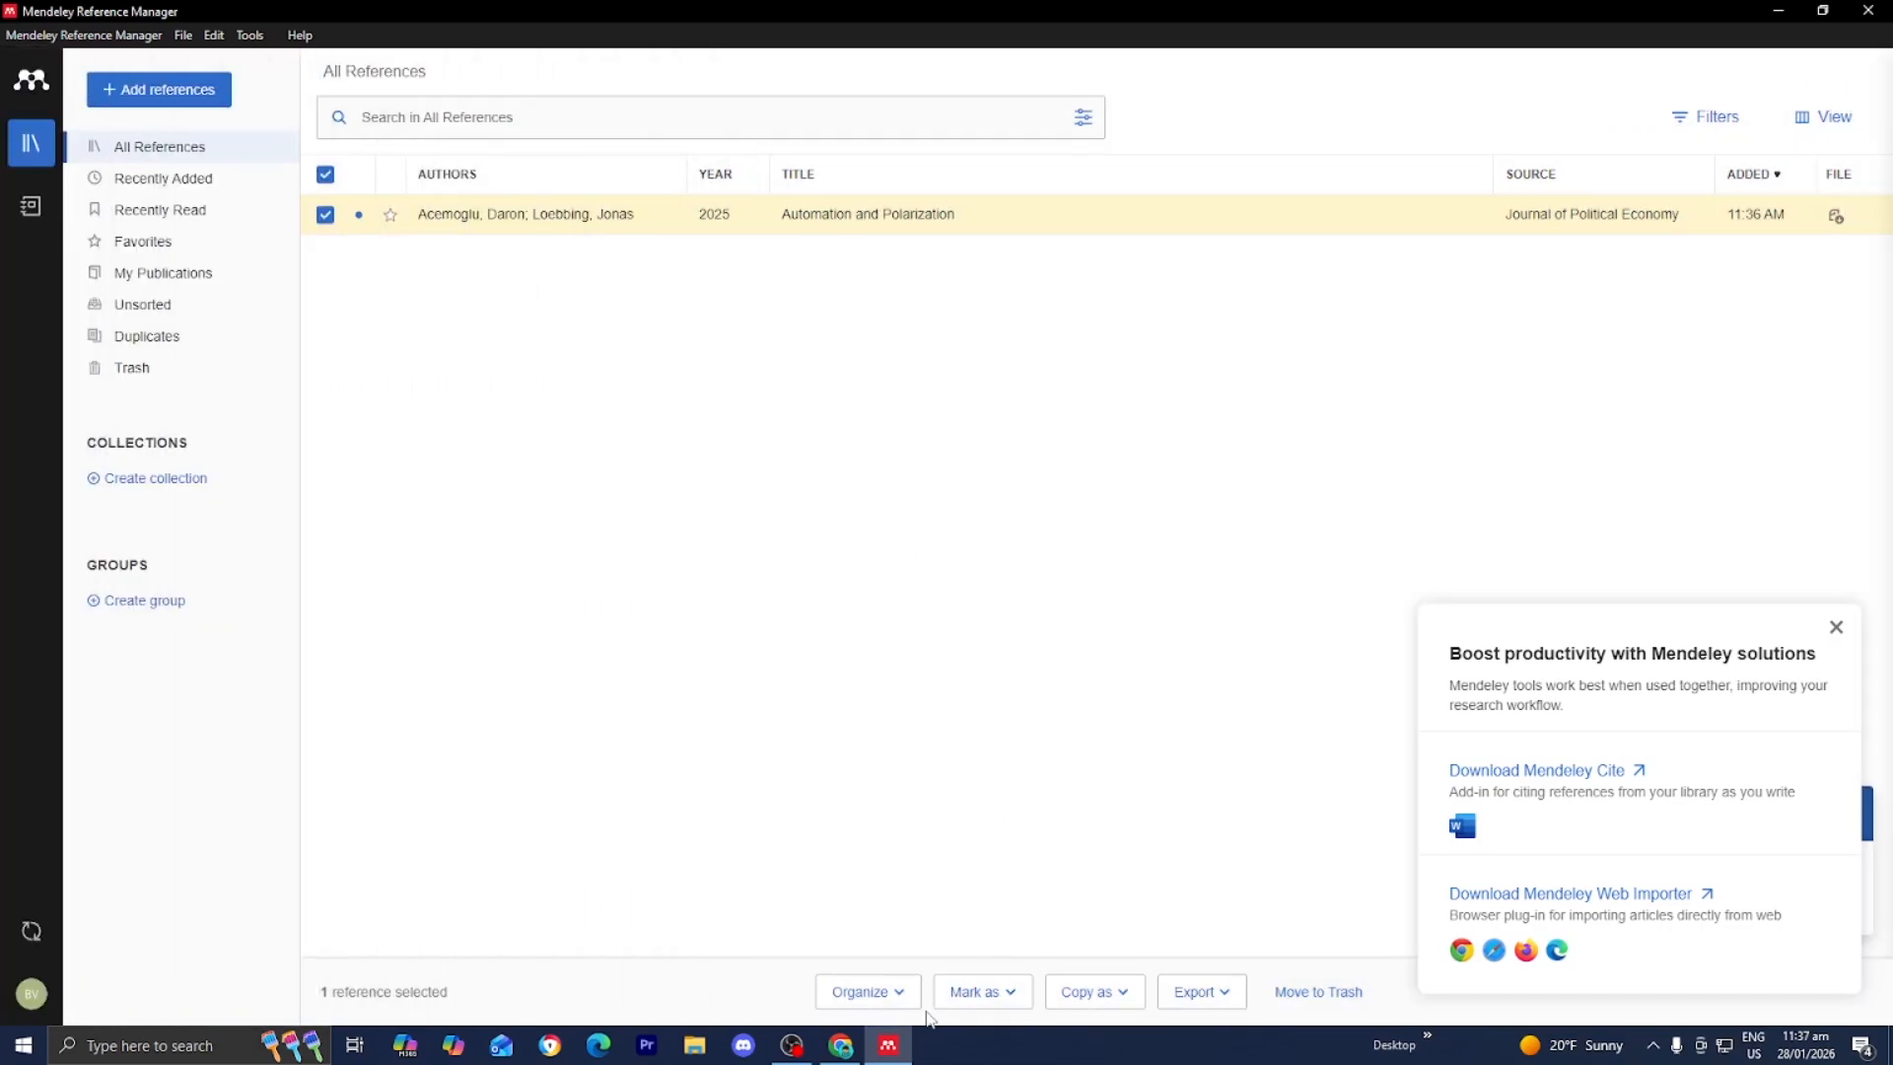
- Inspect the options for organizing and marking the selected reference without applying any
click(880, 993)
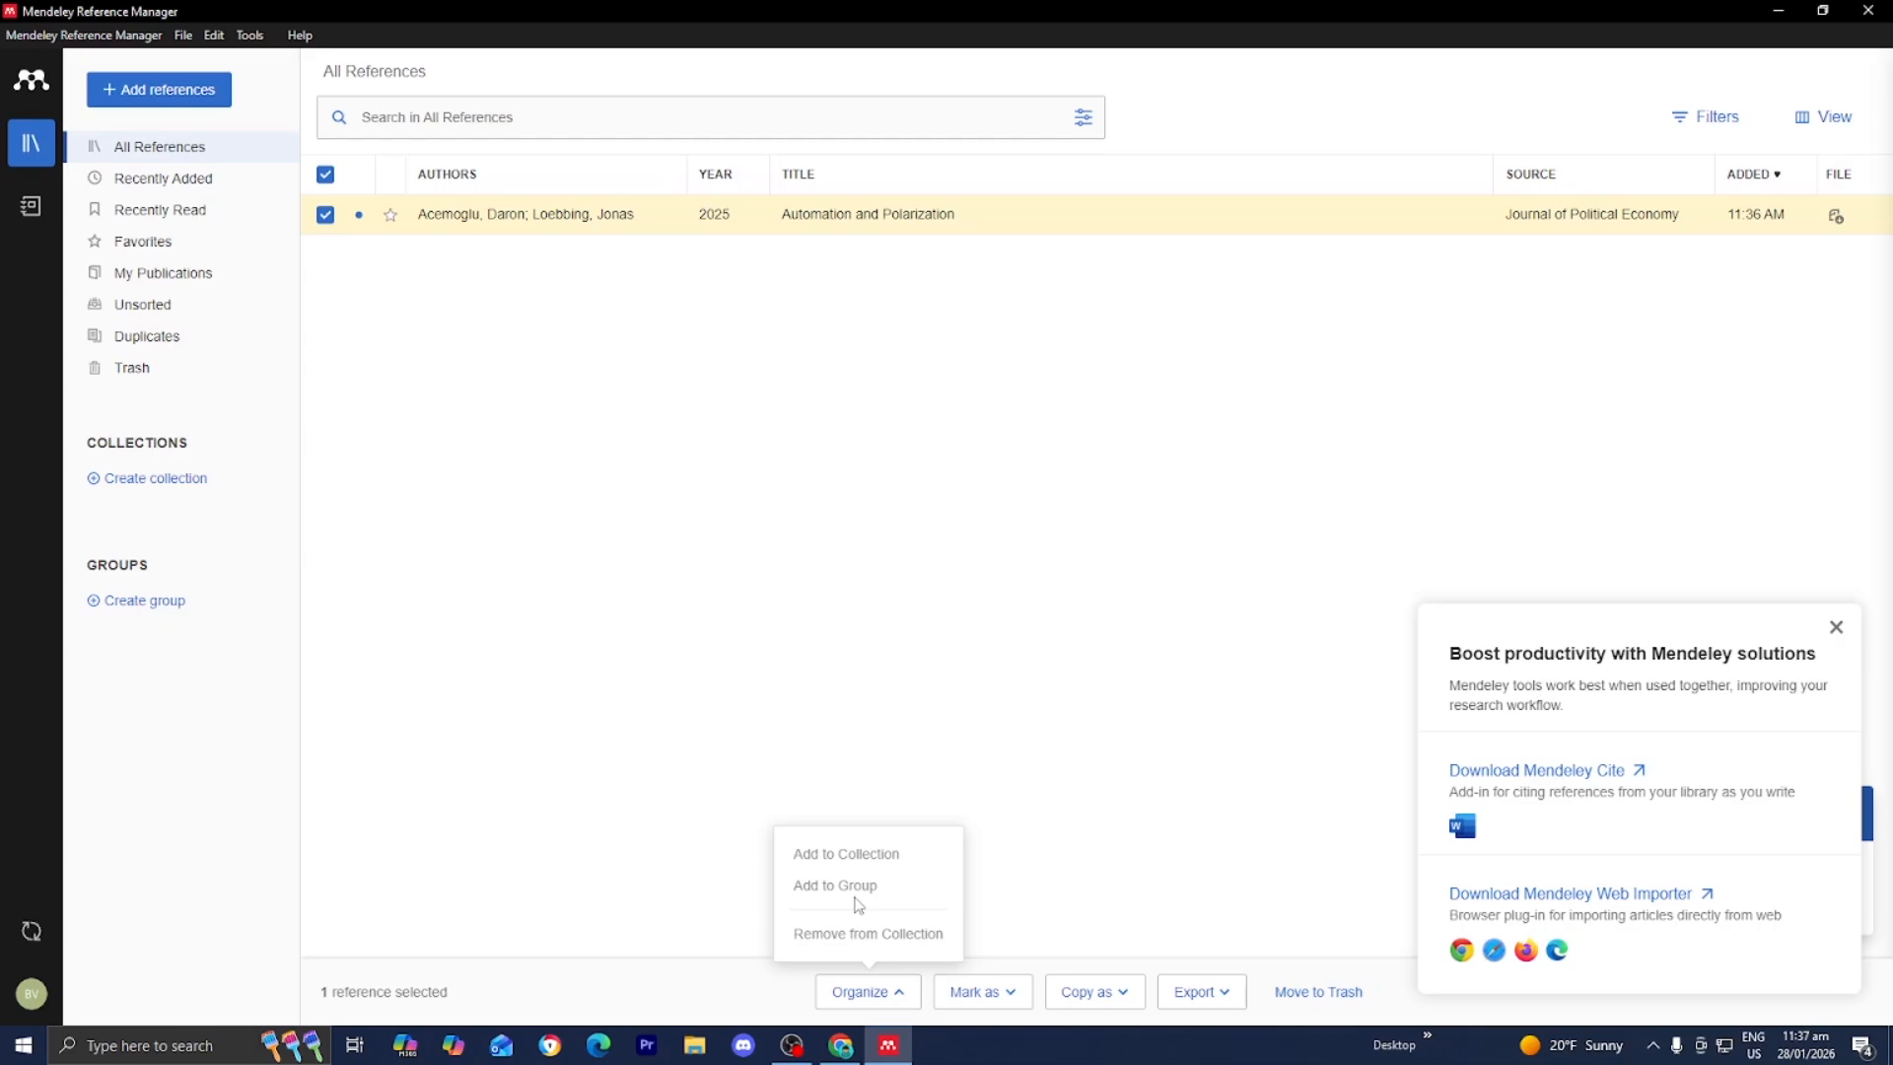
click(971, 1005)
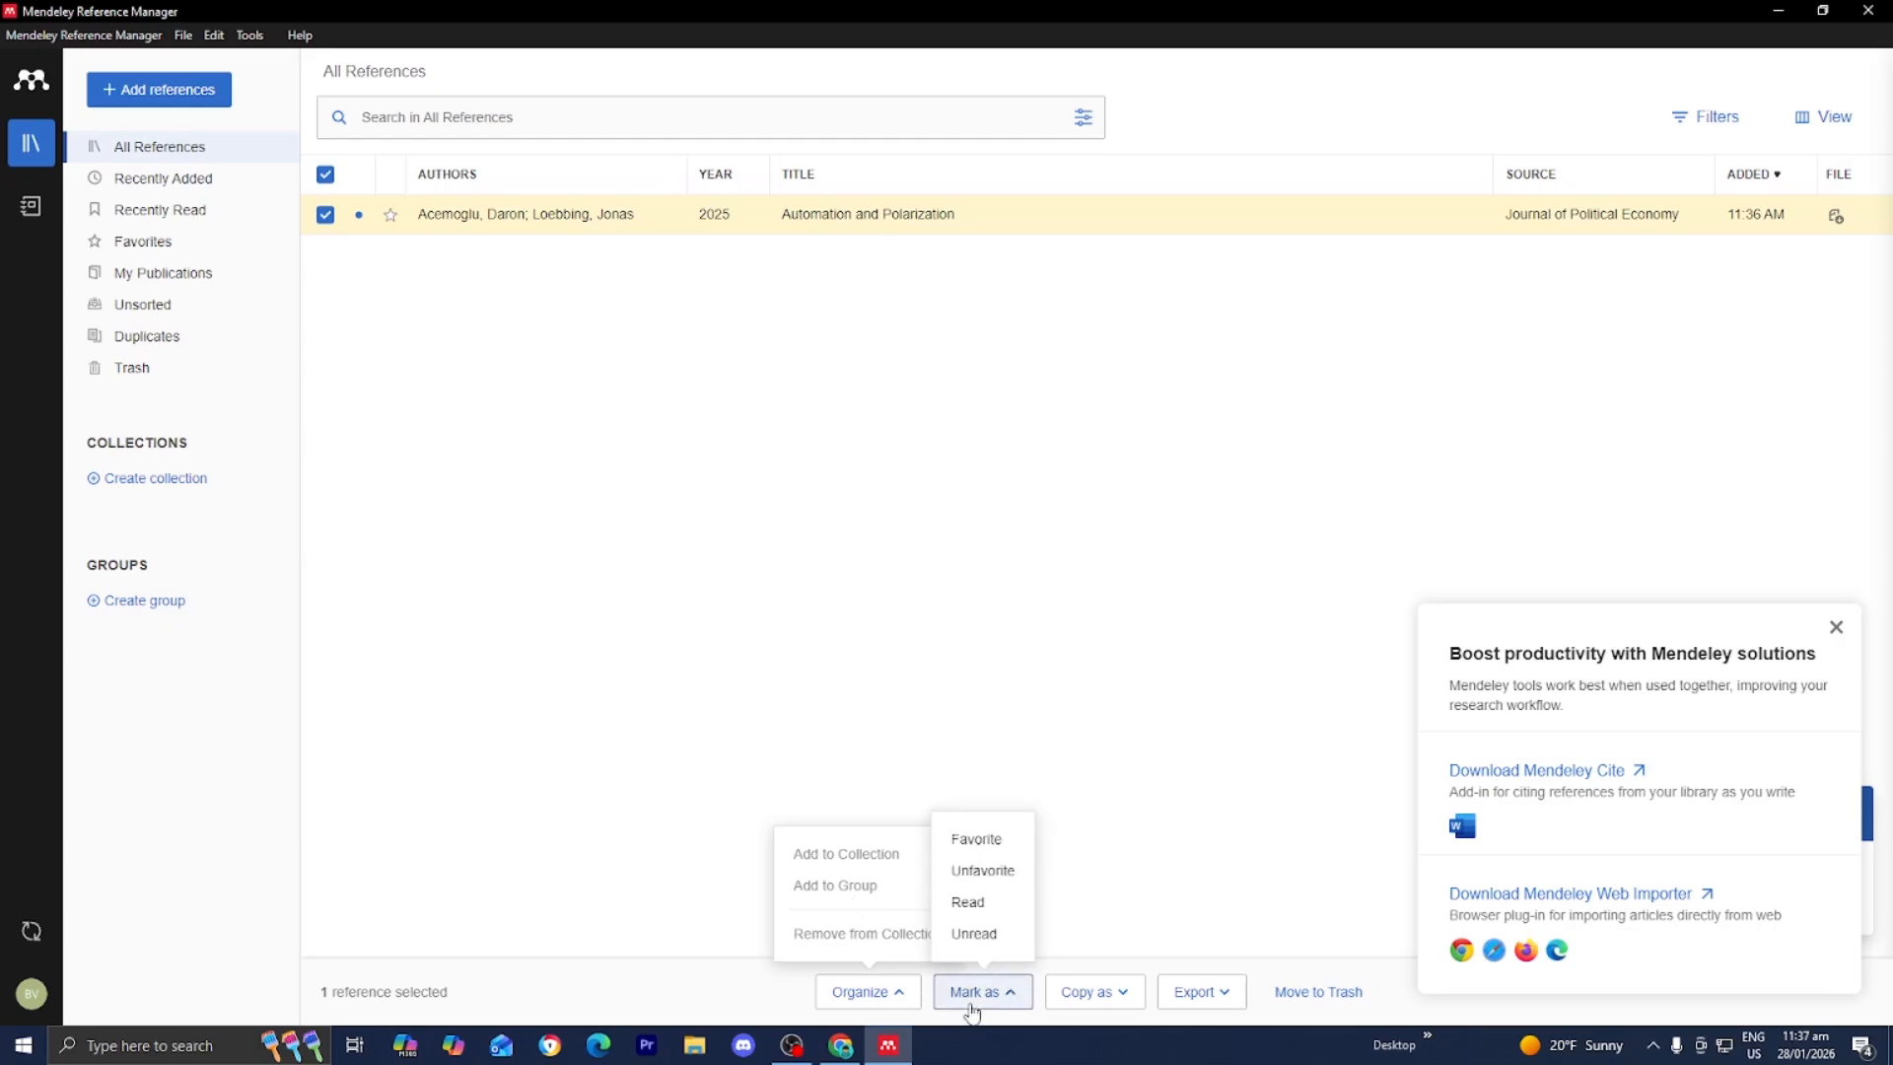
click(971, 1008)
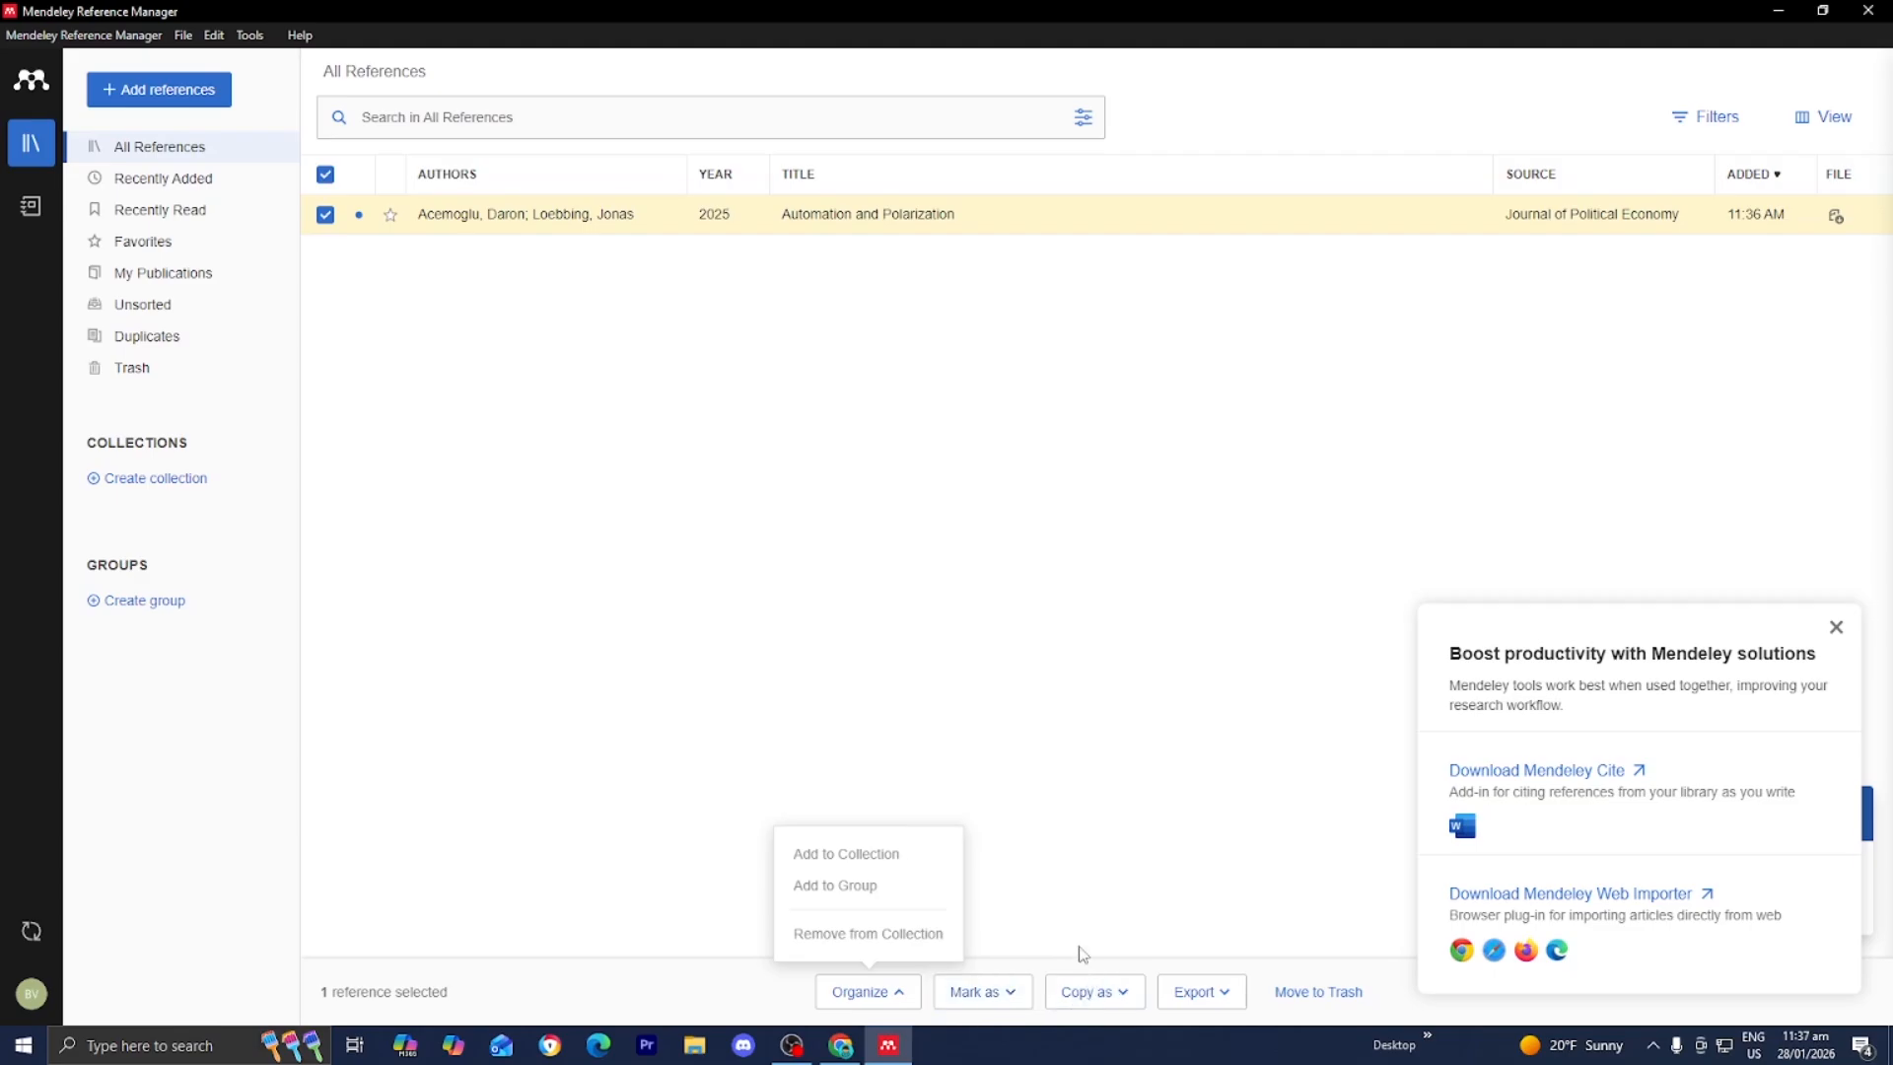
click(1033, 786)
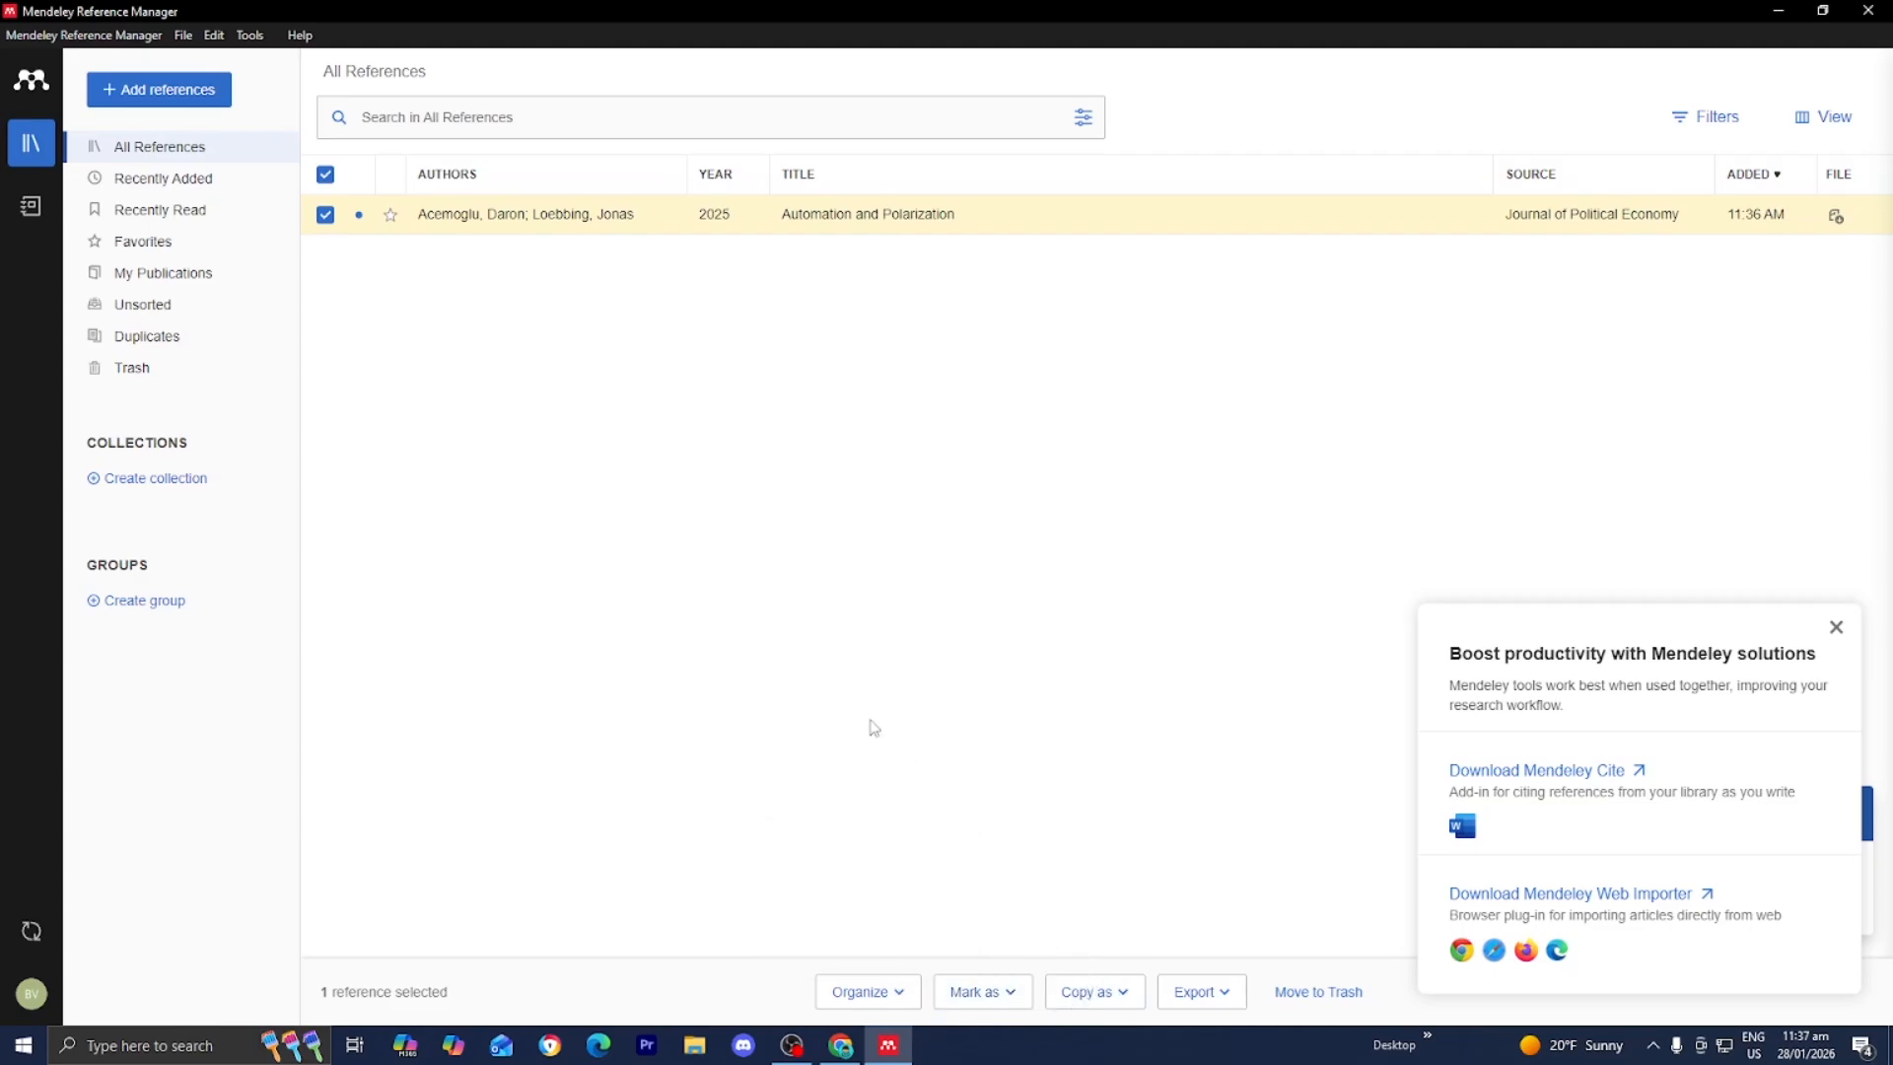
- Open the "Automation and Polarization" paper in the reader and view its annotations
double_click(533, 227)
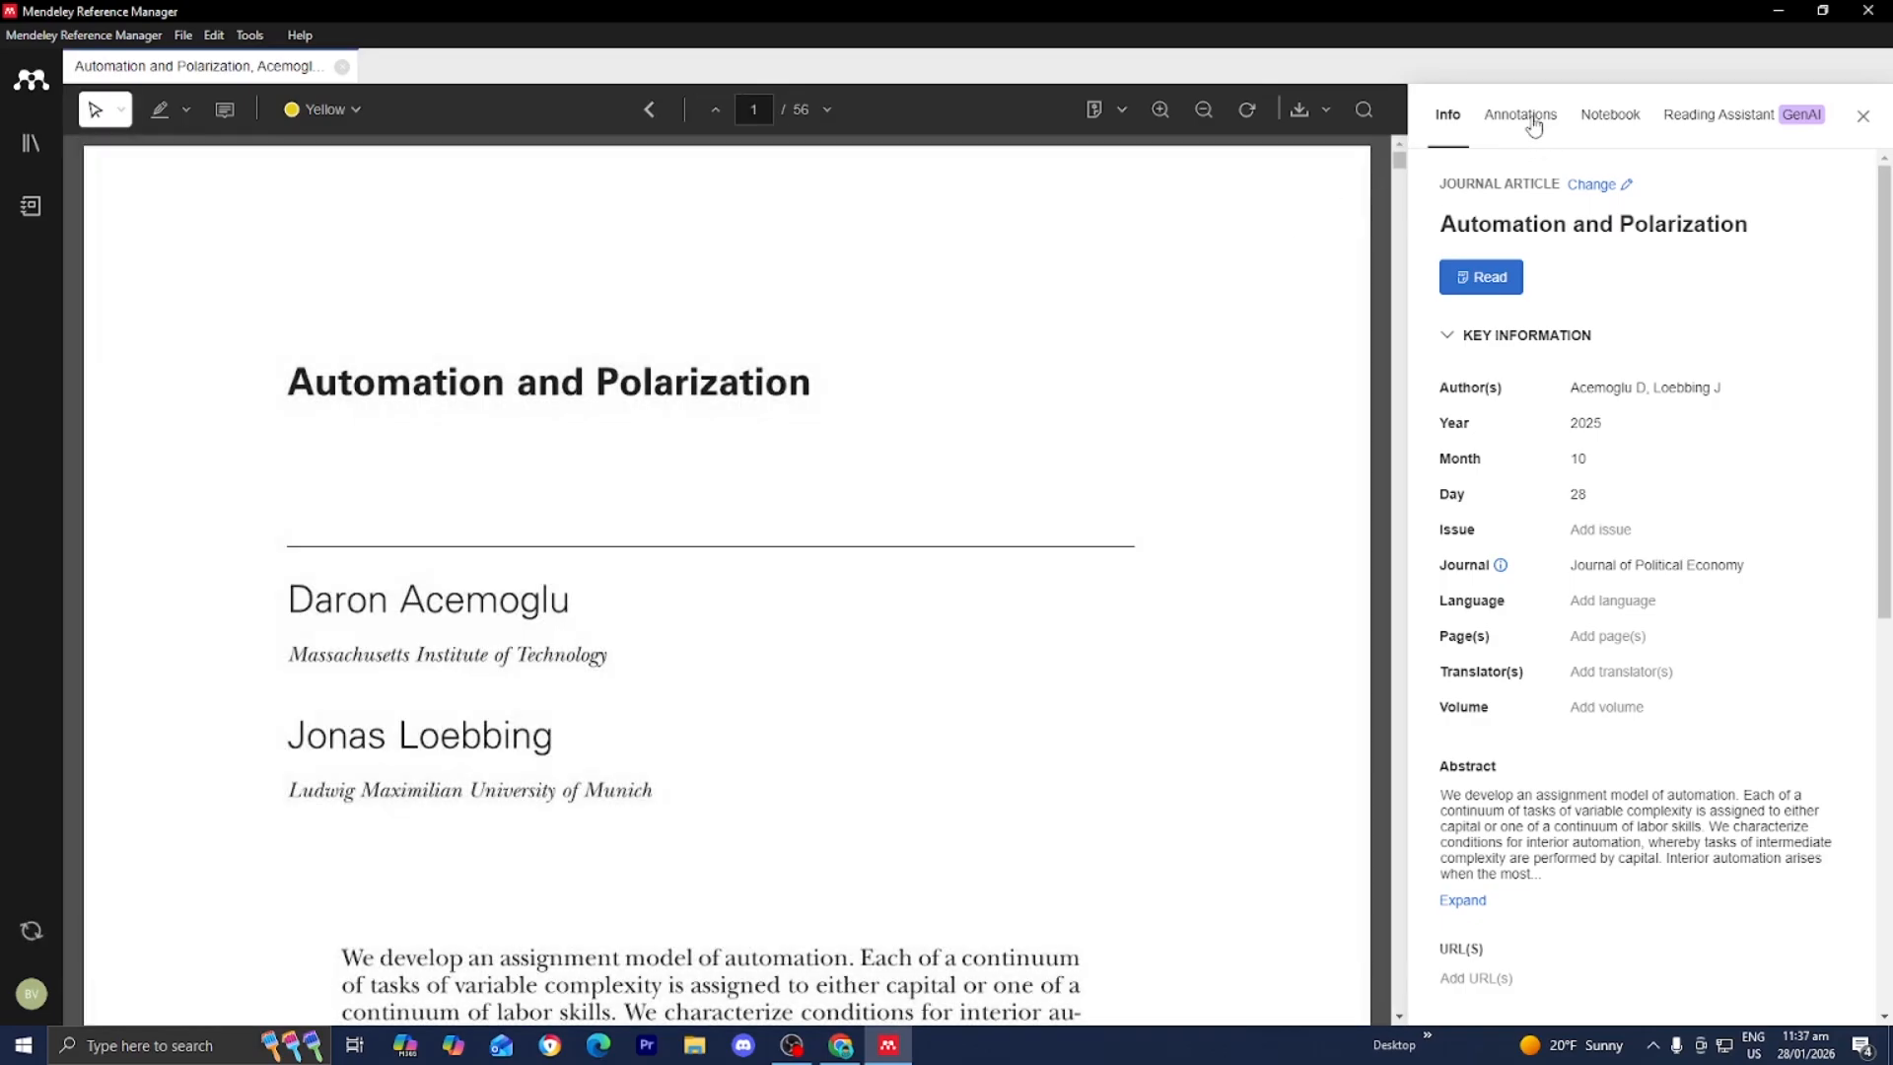
click(1527, 117)
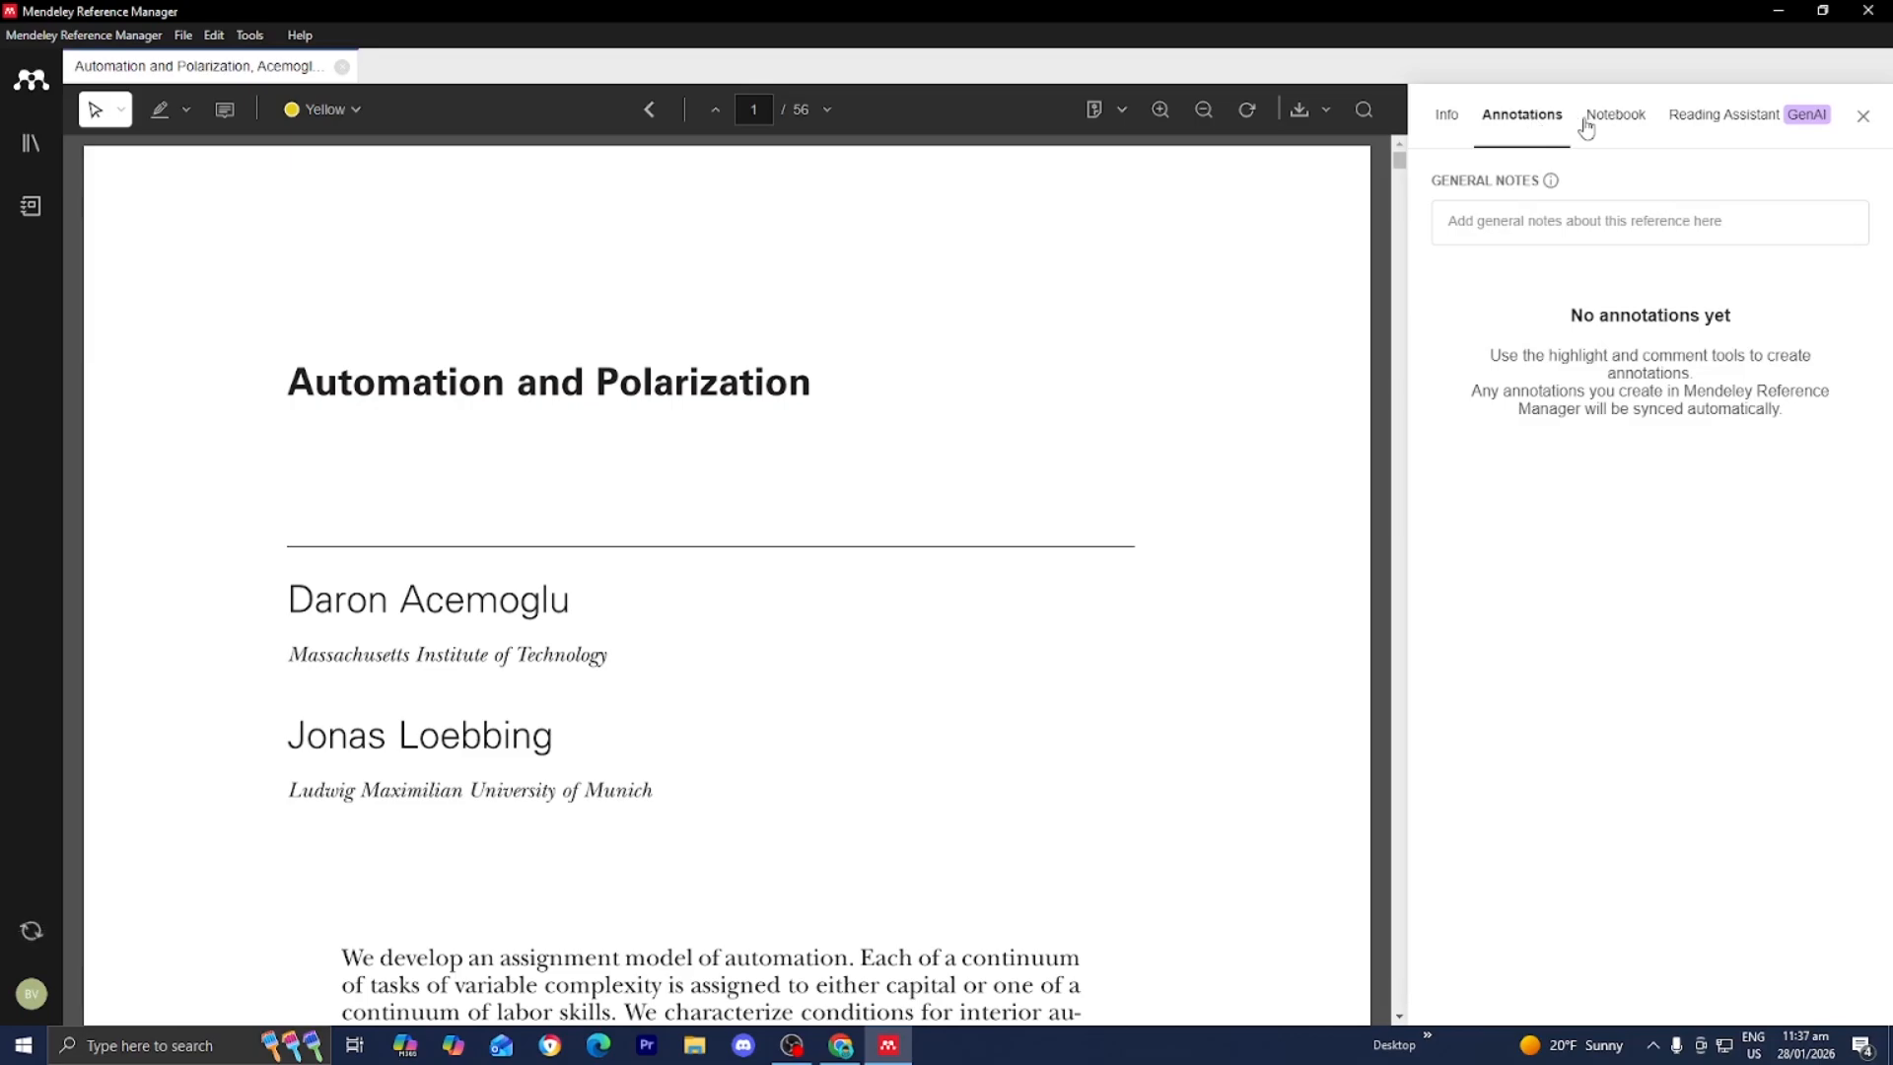
click(1589, 116)
click(1486, 116)
- Skim the paper through to page 5 and close the reference details pane
scroll(769, 582, down, 15)
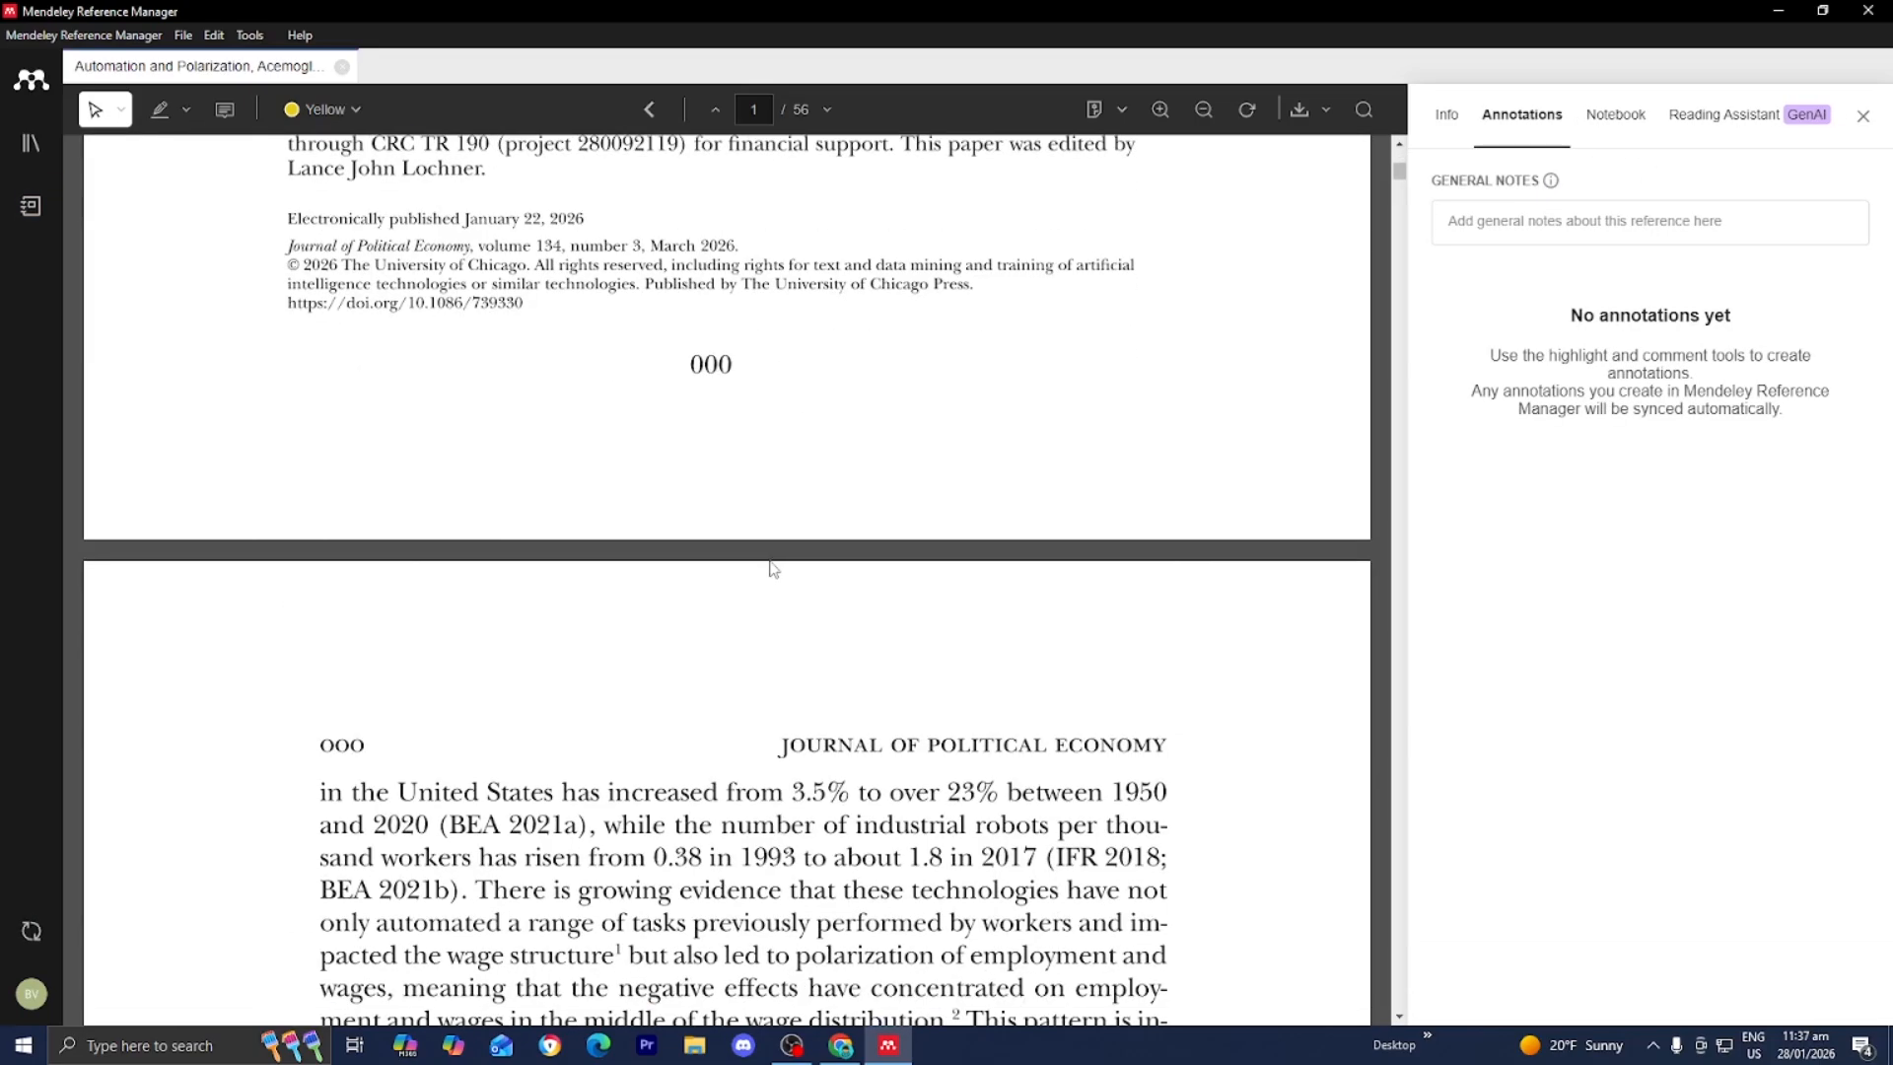
scroll(870, 512, down, 15)
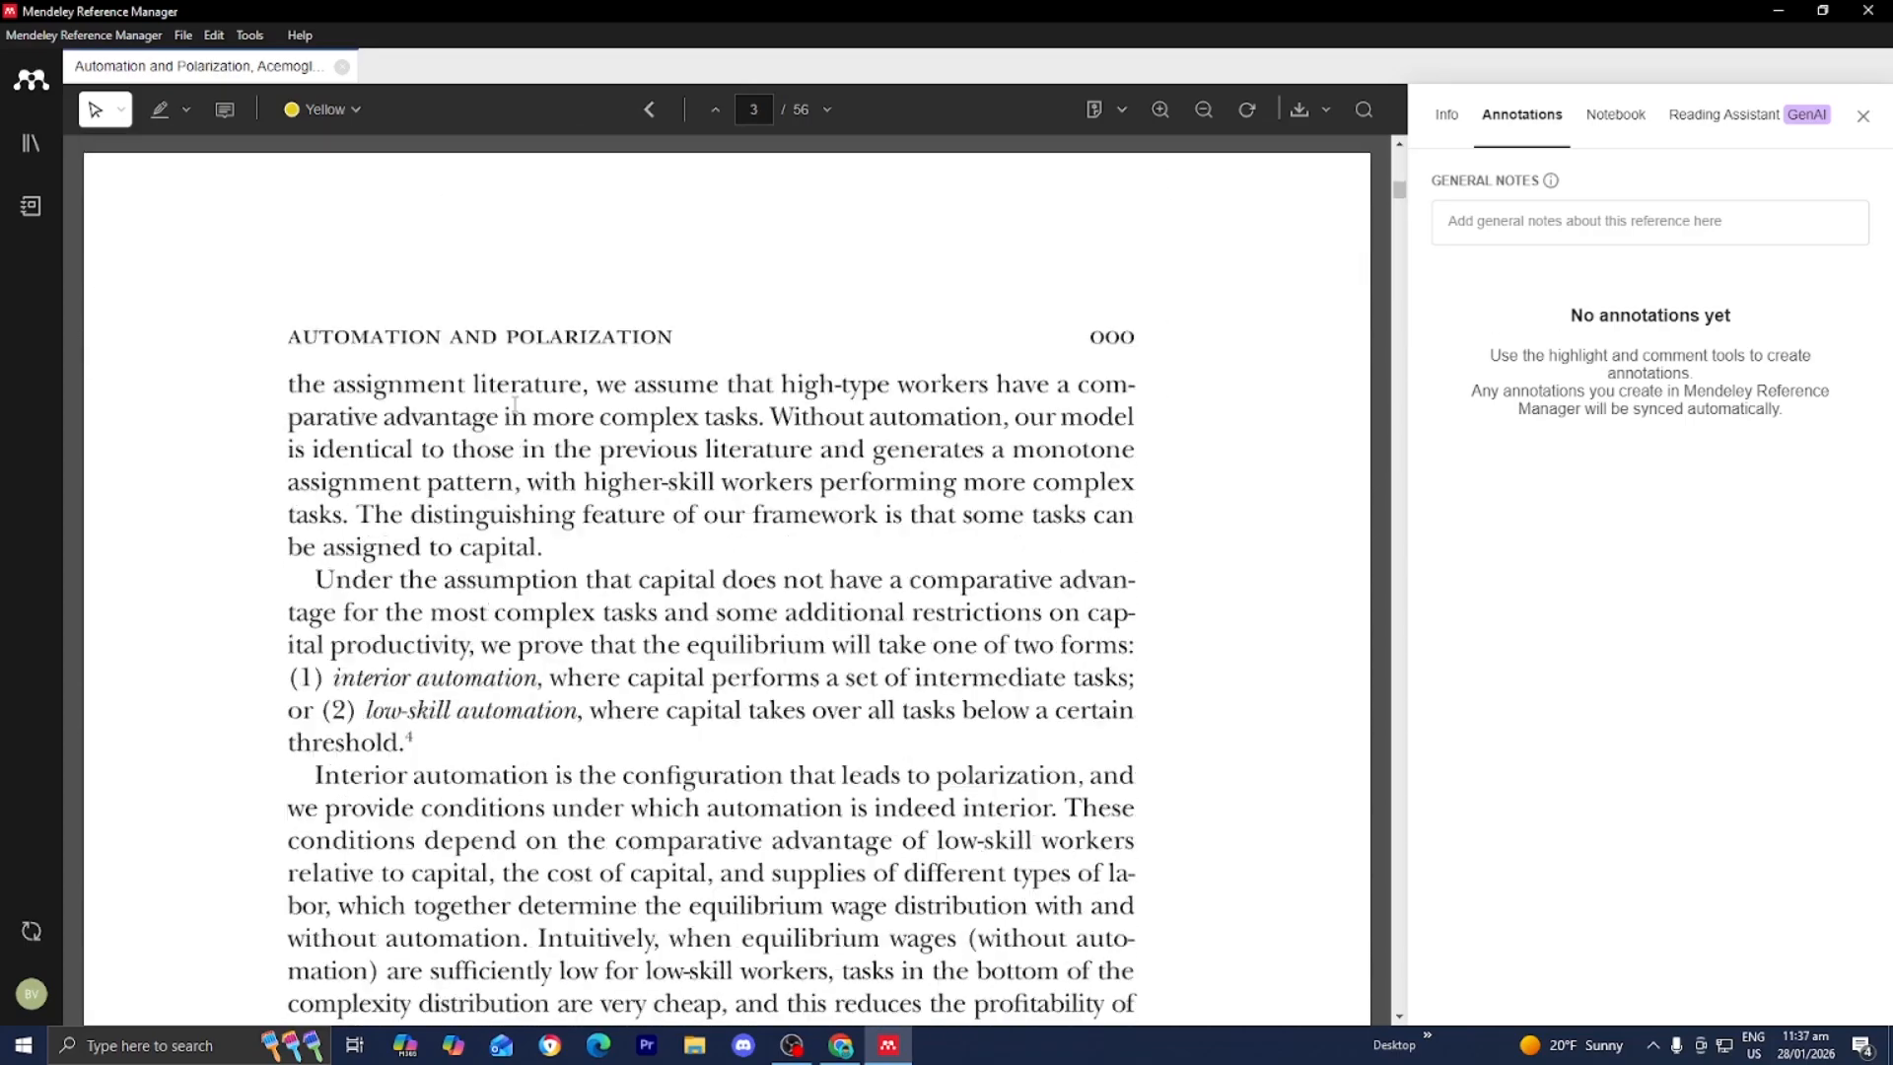
scroll(510, 408, down, 15)
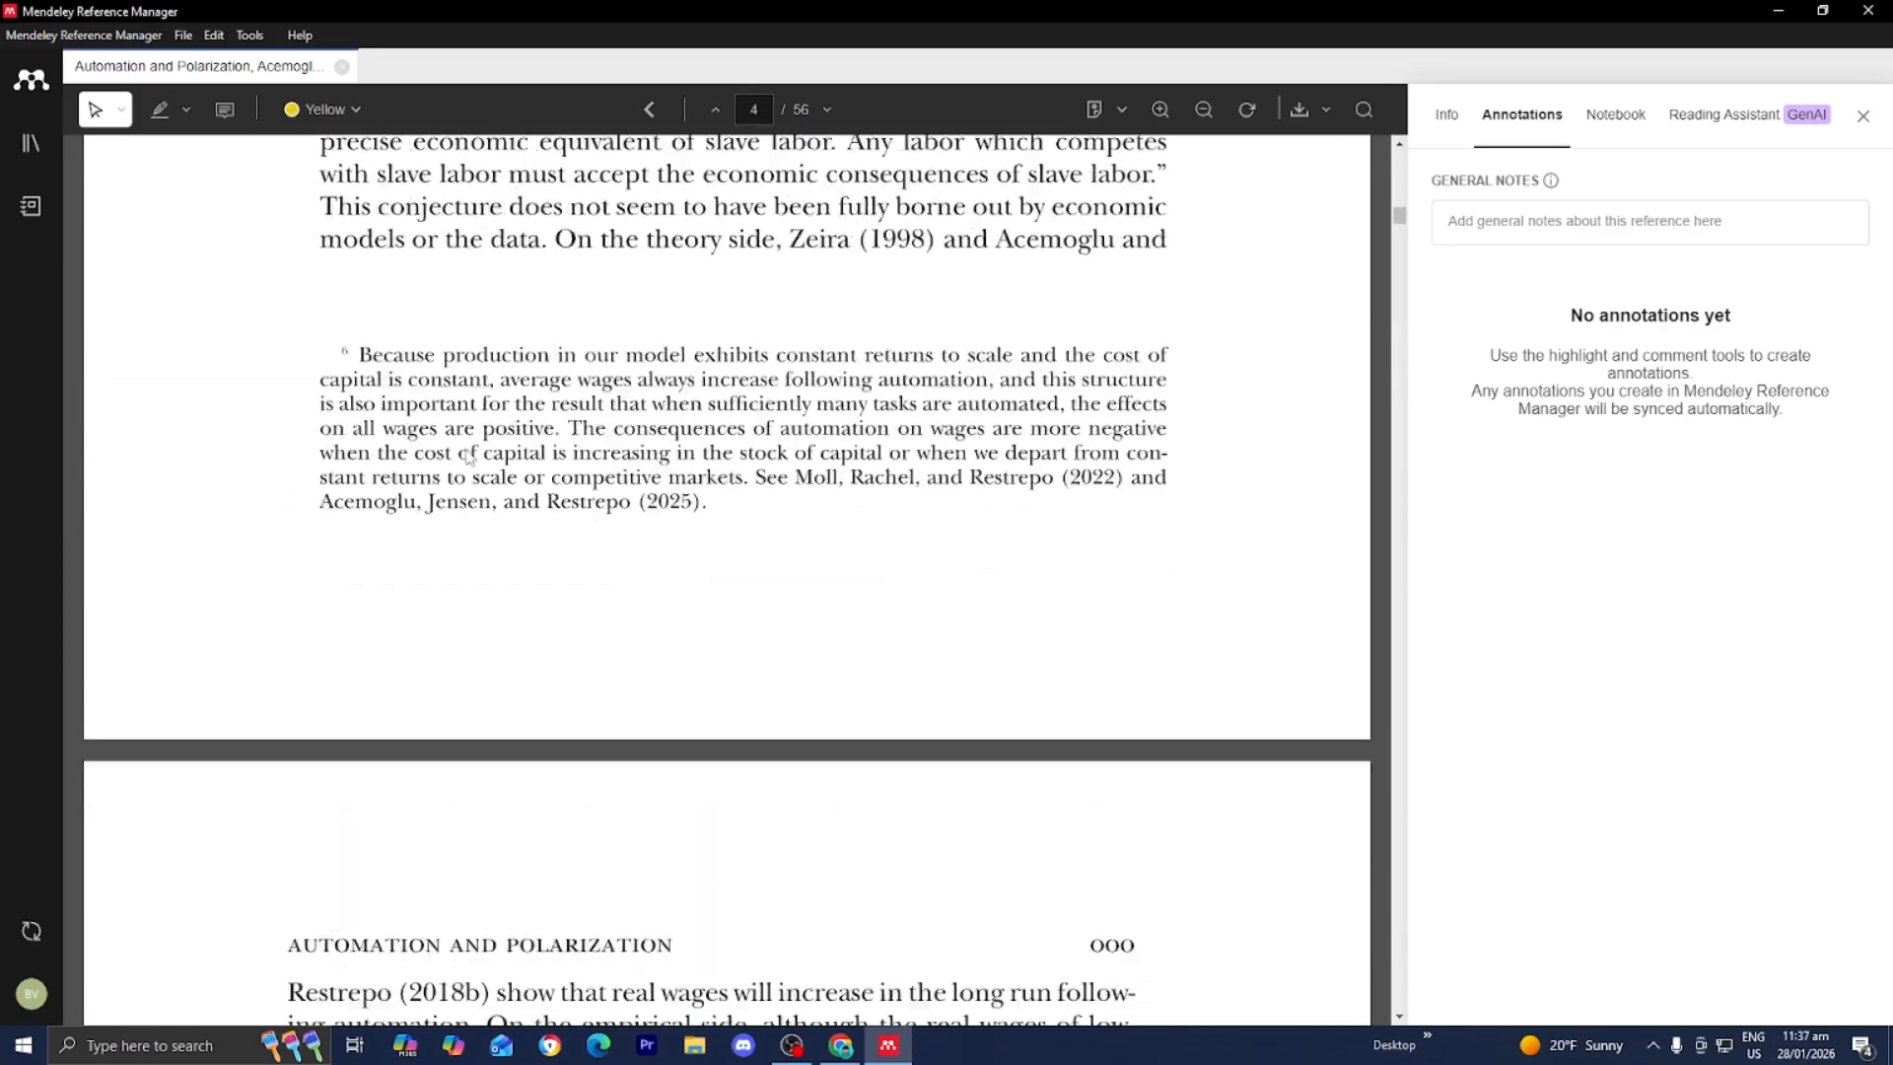
scroll(429, 463, down, 8)
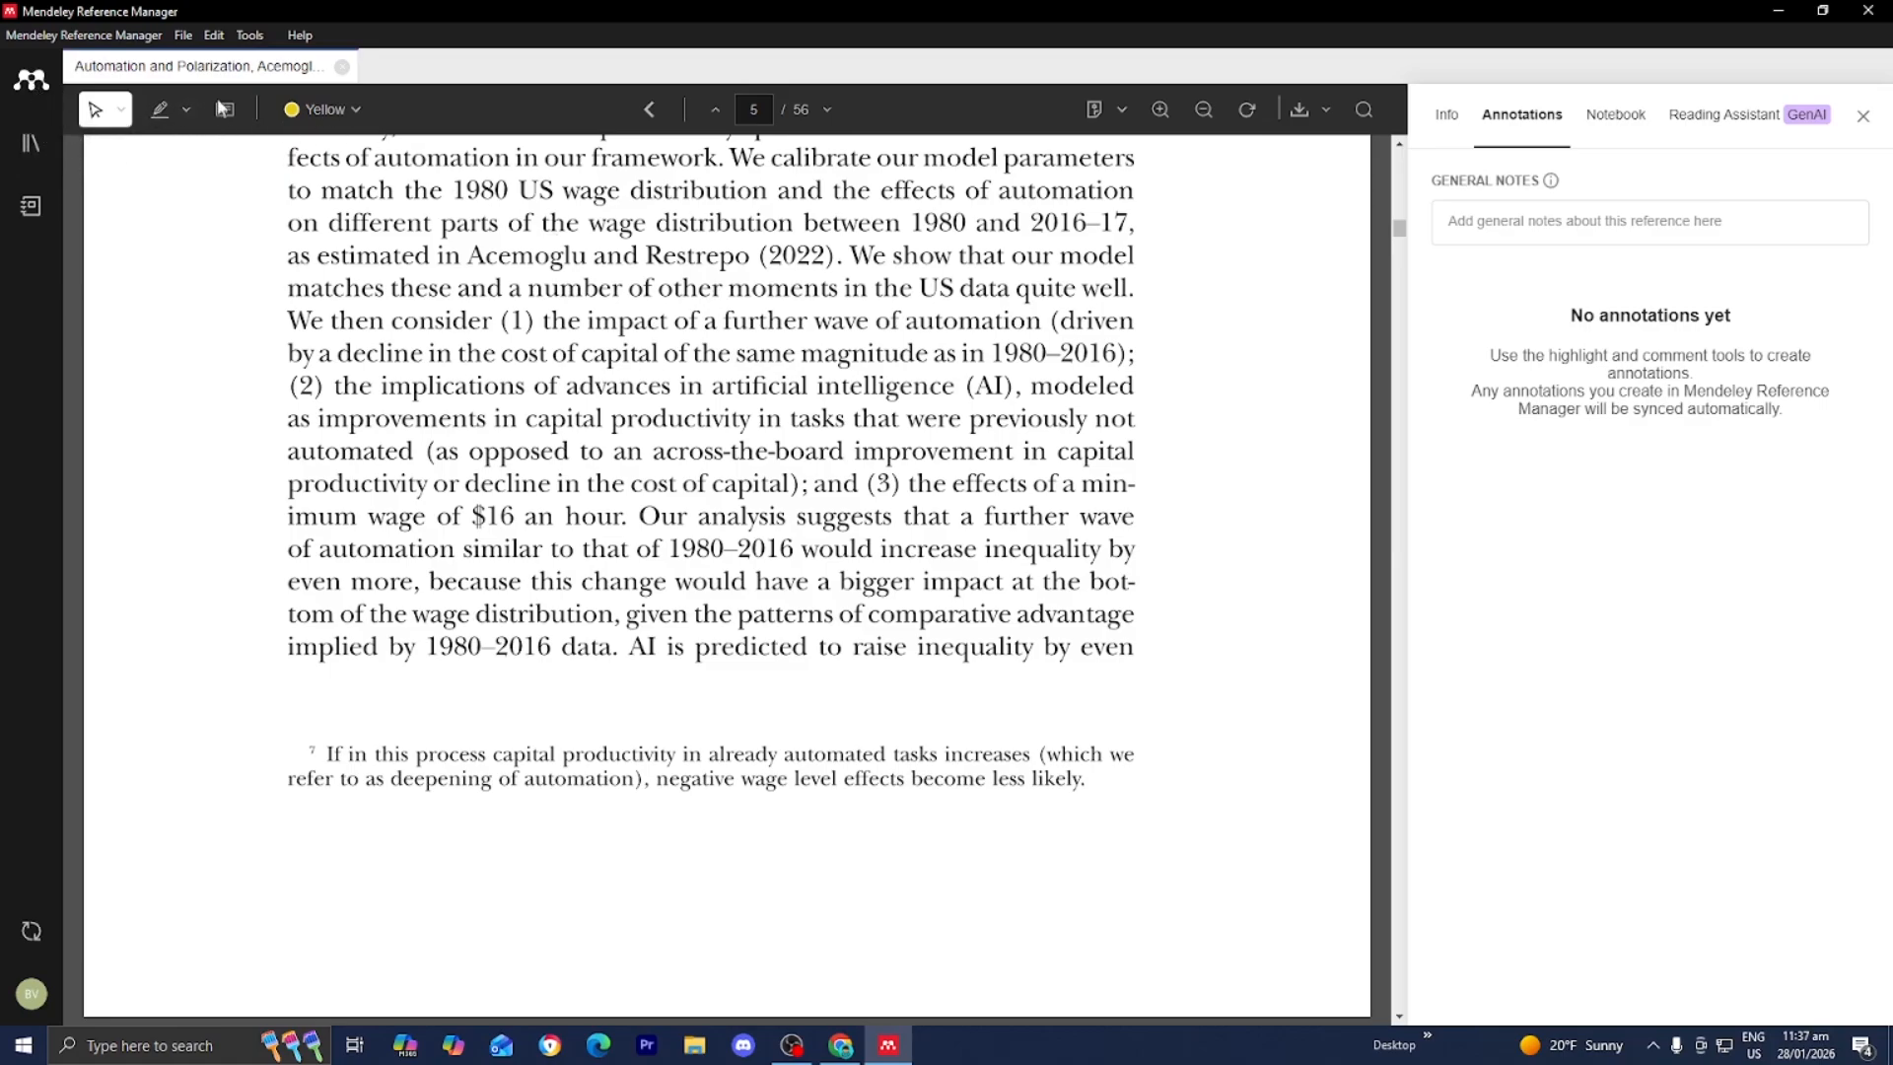
click(1864, 116)
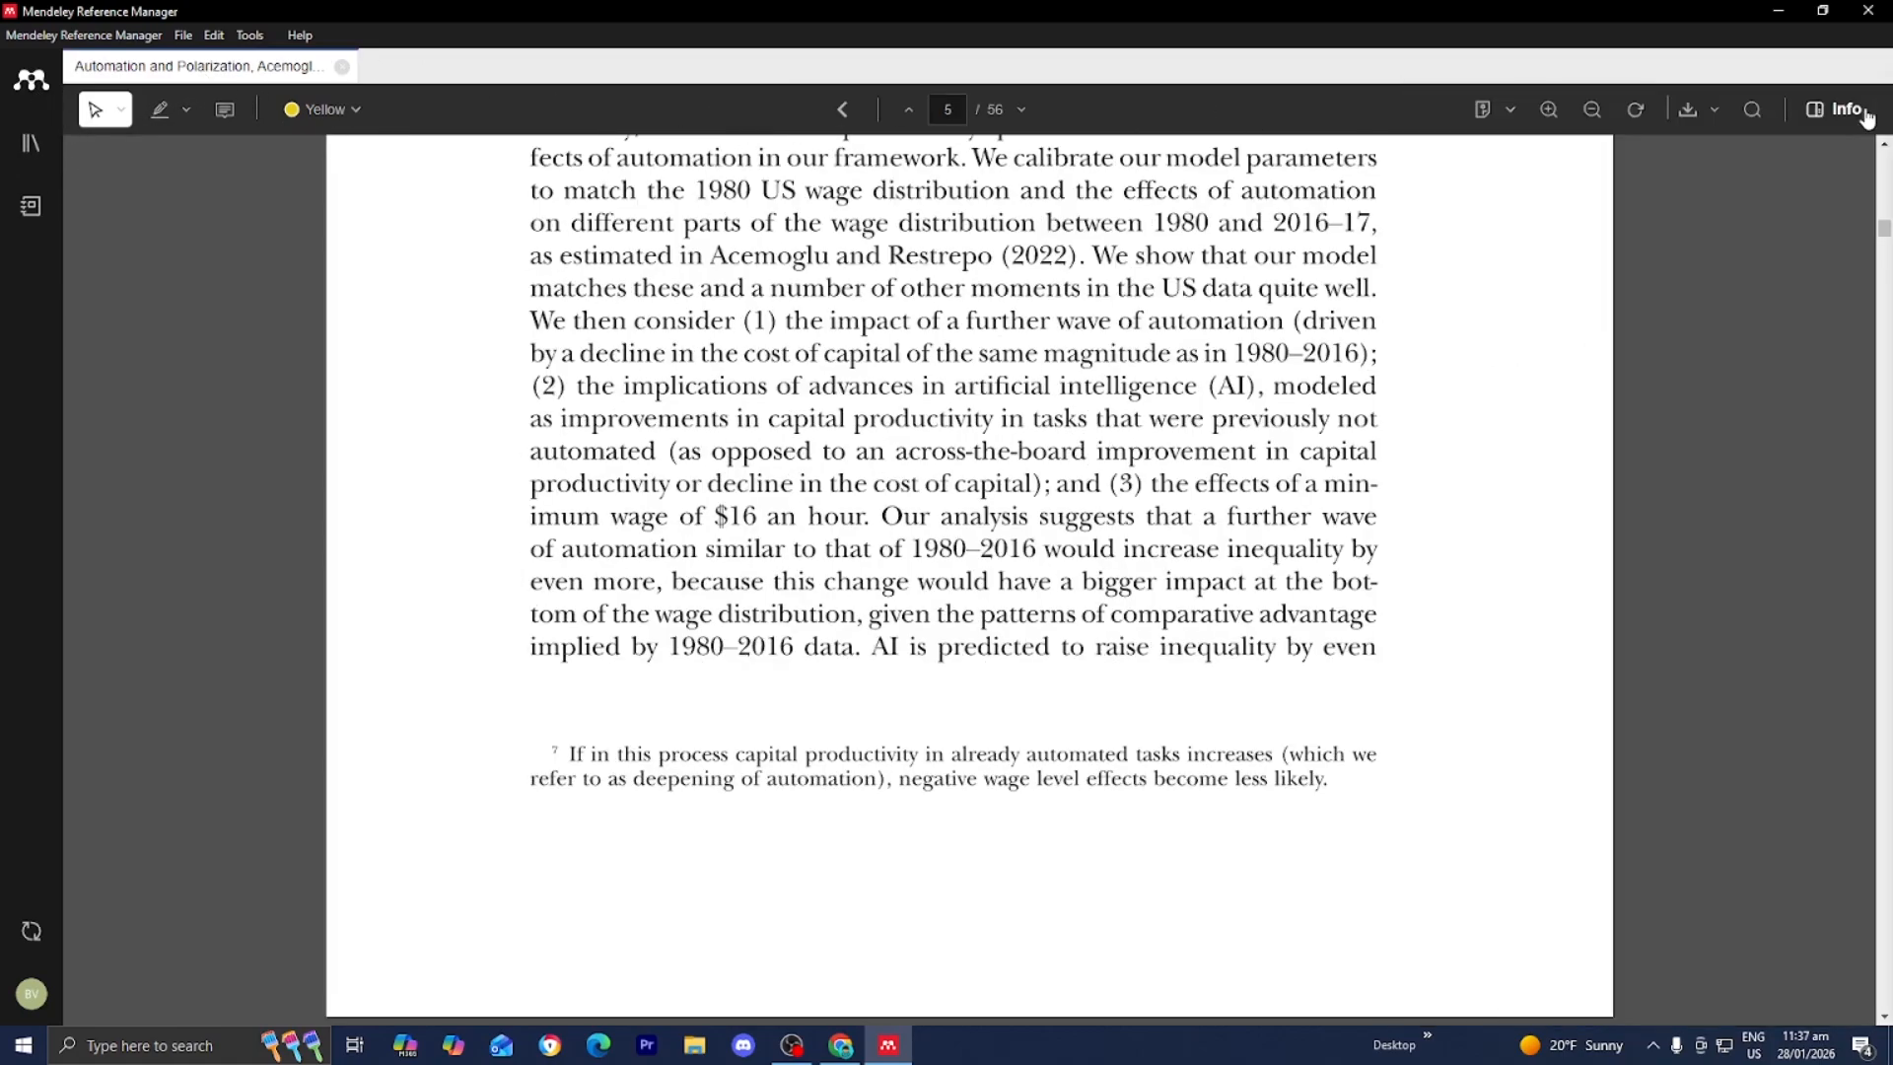
- Return to the library and look through the Recently Added, Recently Read, My Publications and Duplicates views
click(31, 143)
click(196, 216)
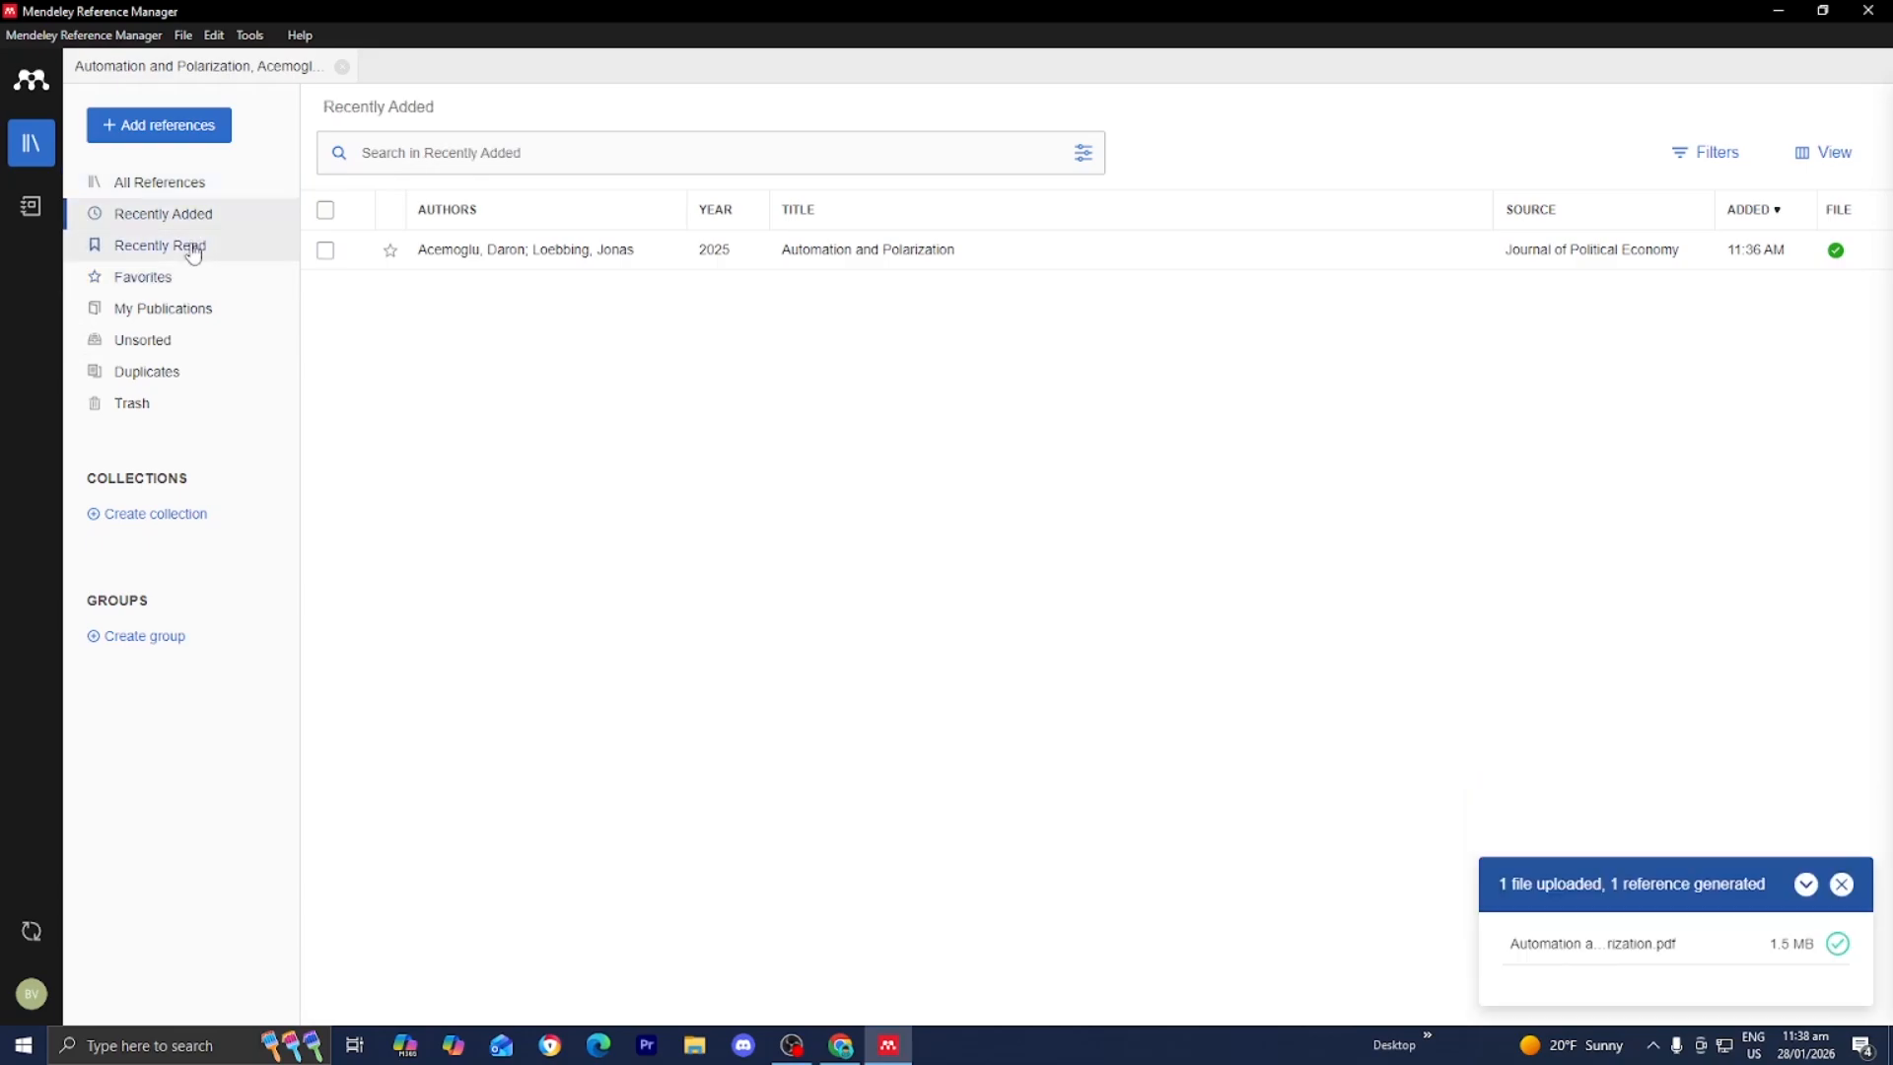
click(194, 253)
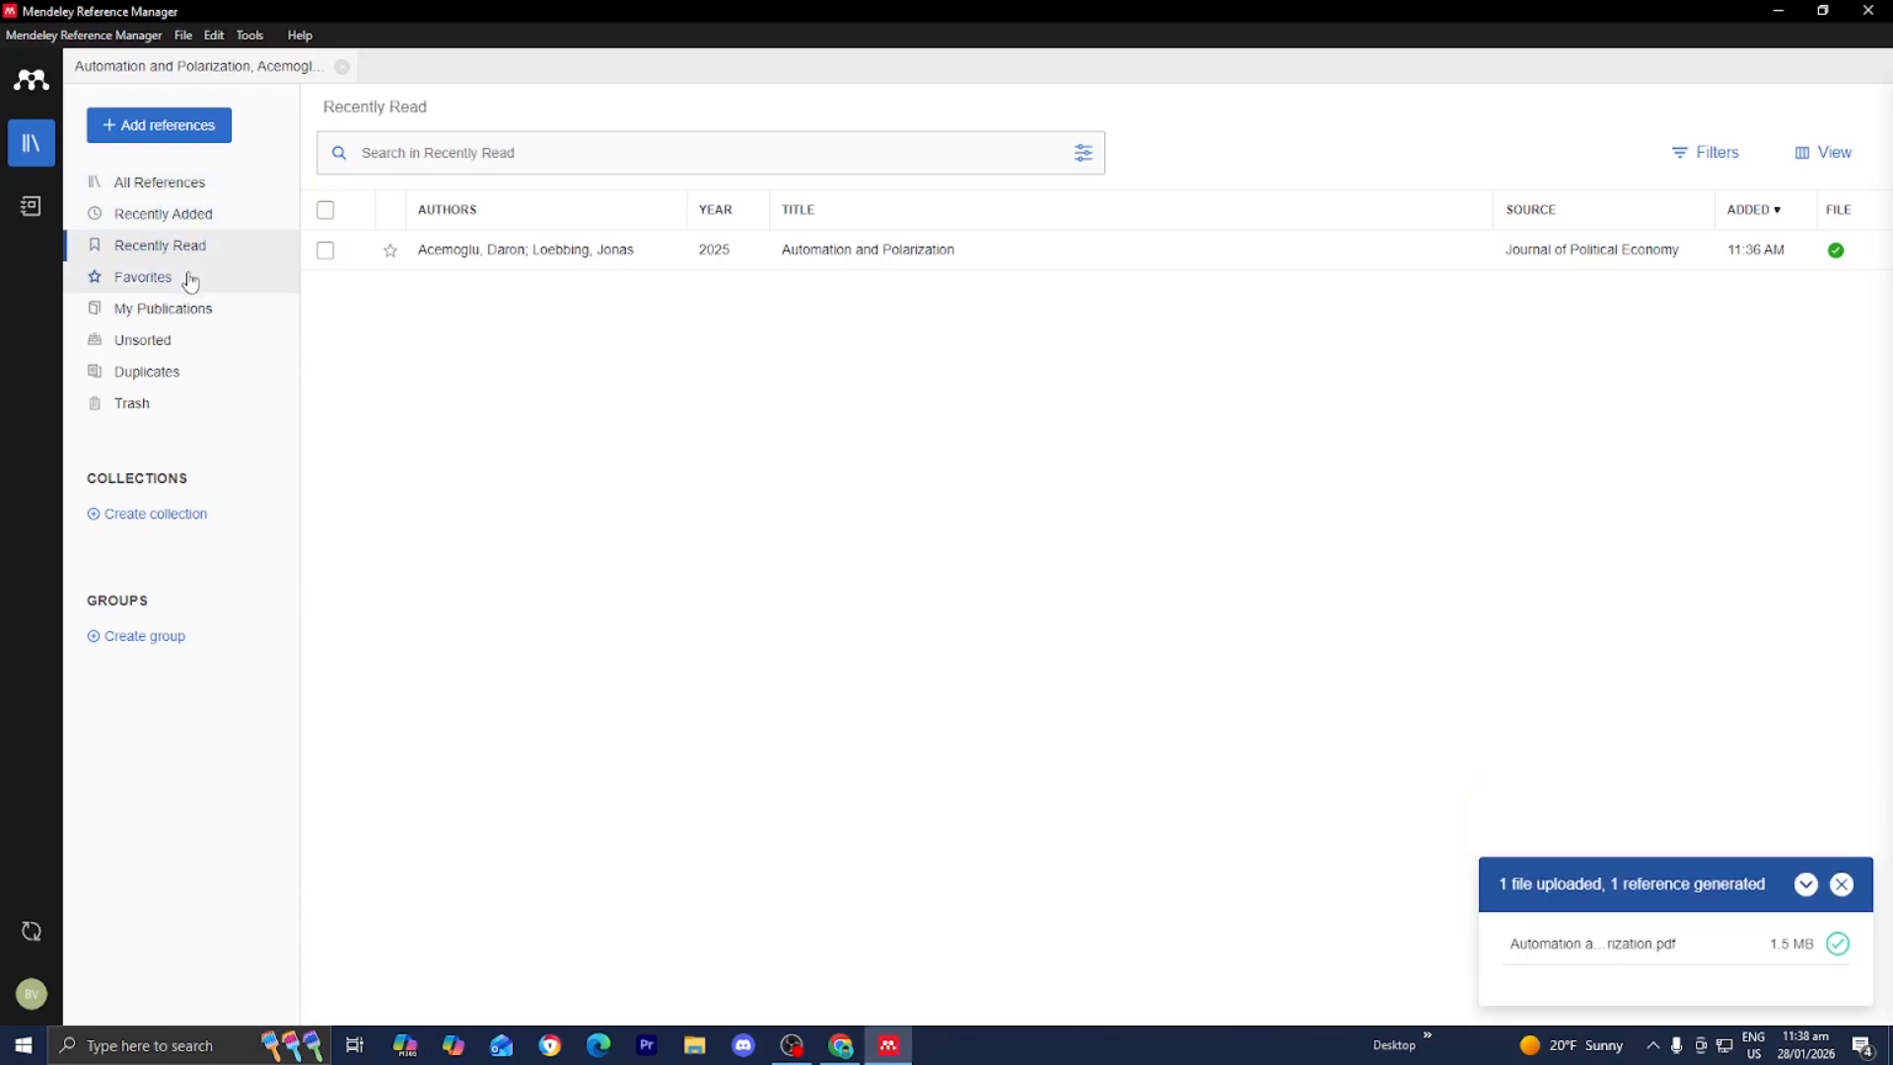
click(177, 321)
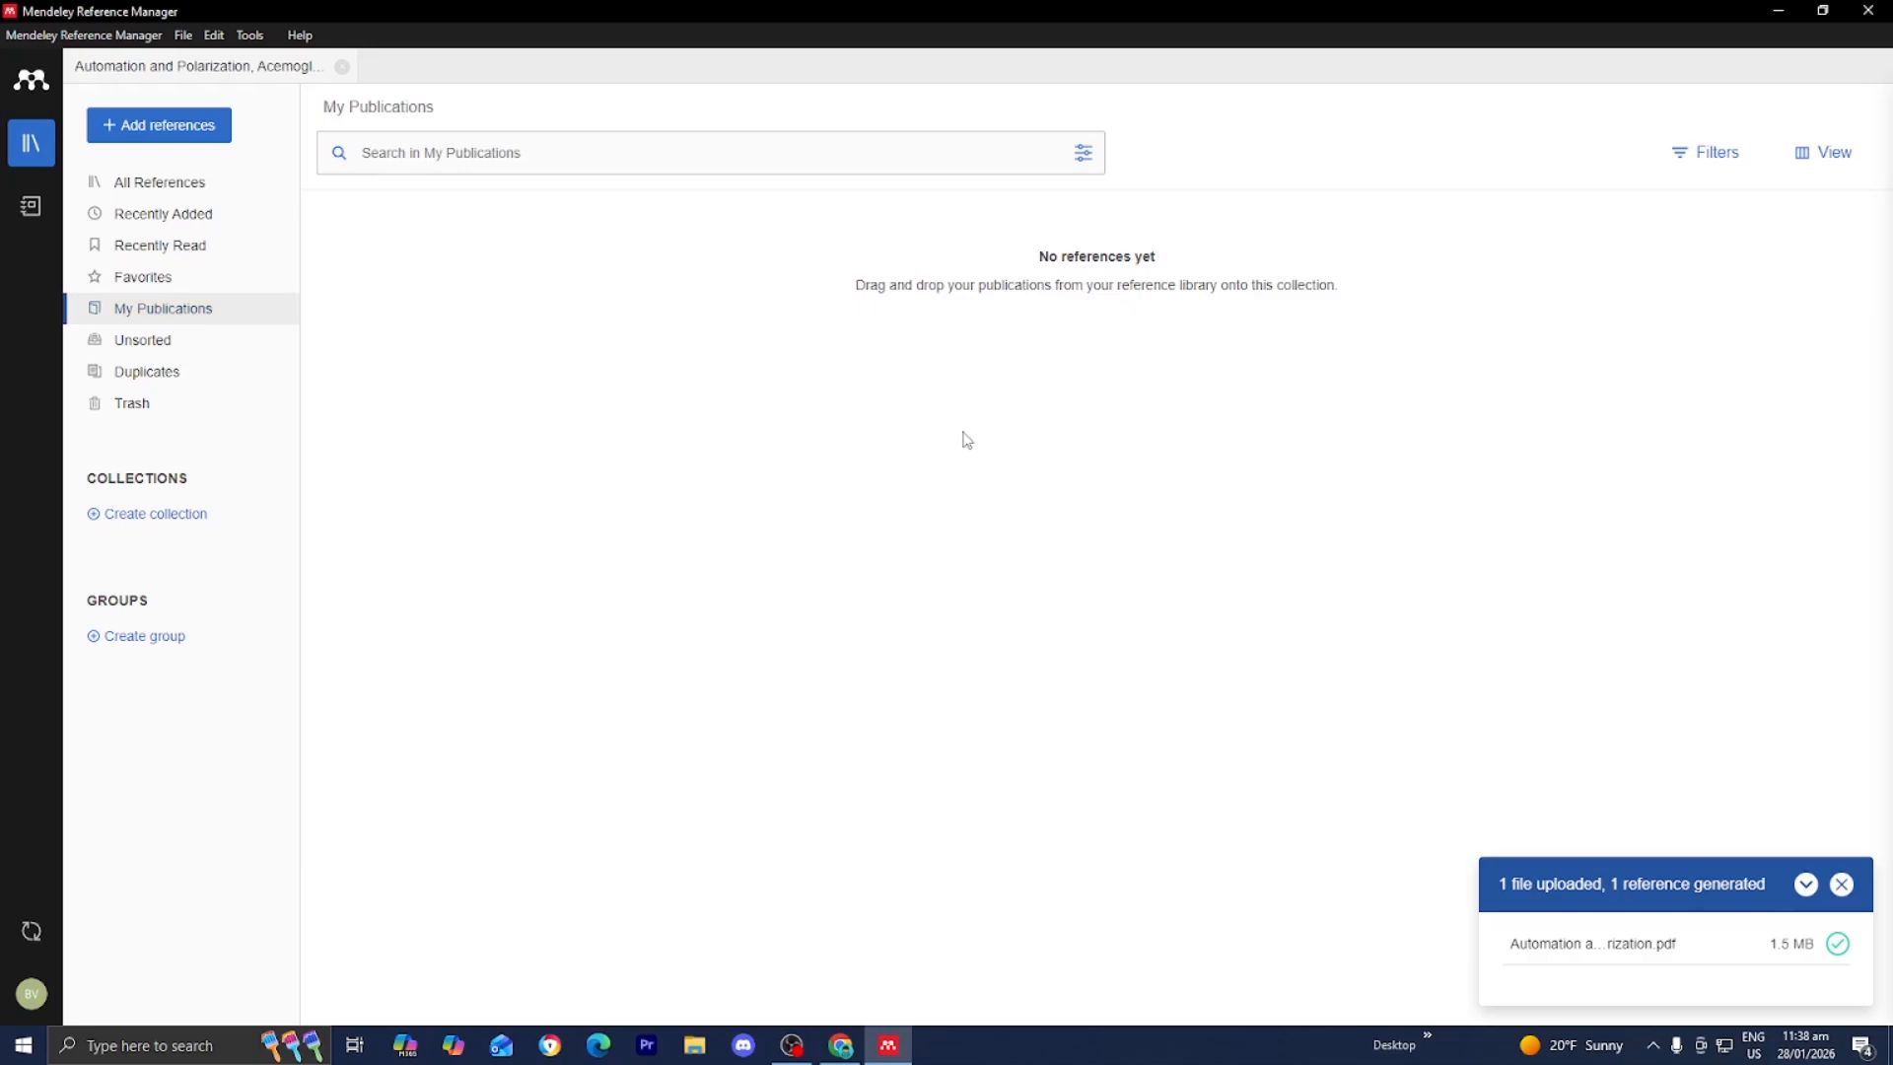
click(164, 372)
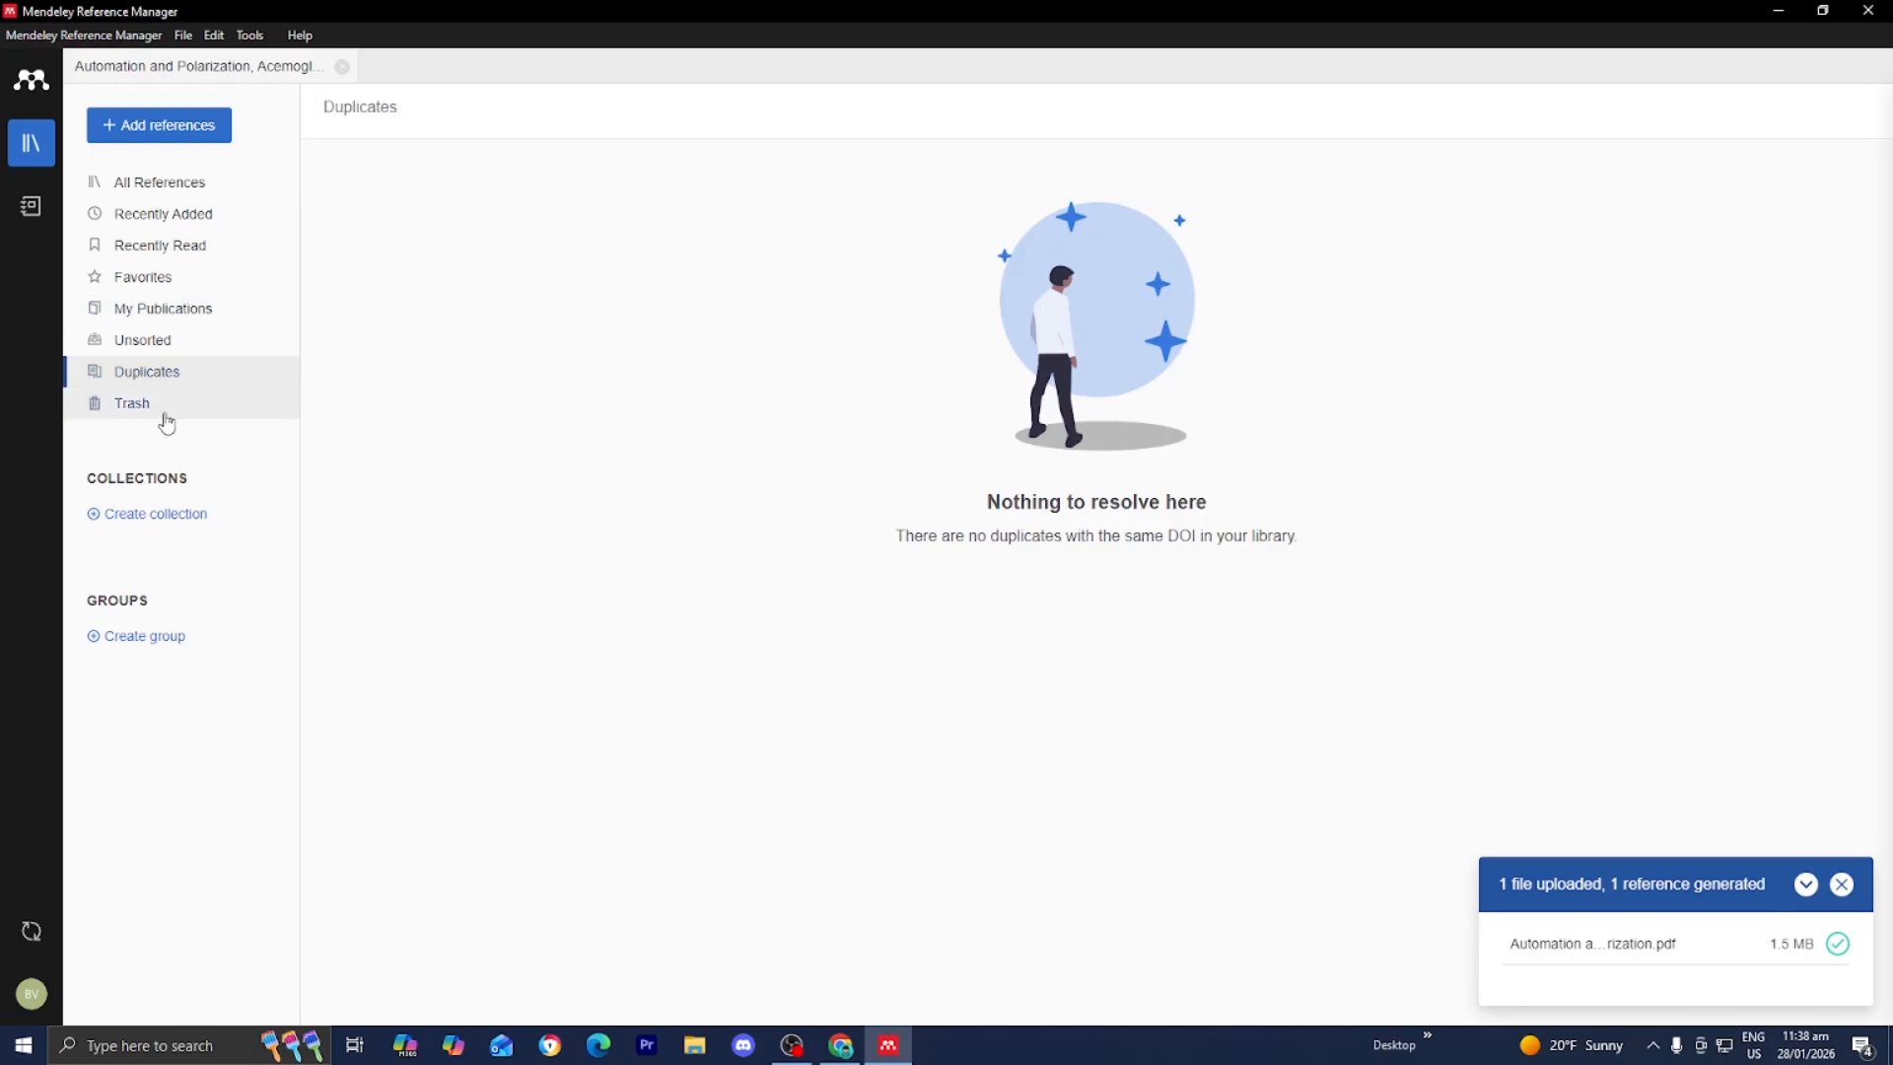
click(168, 522)
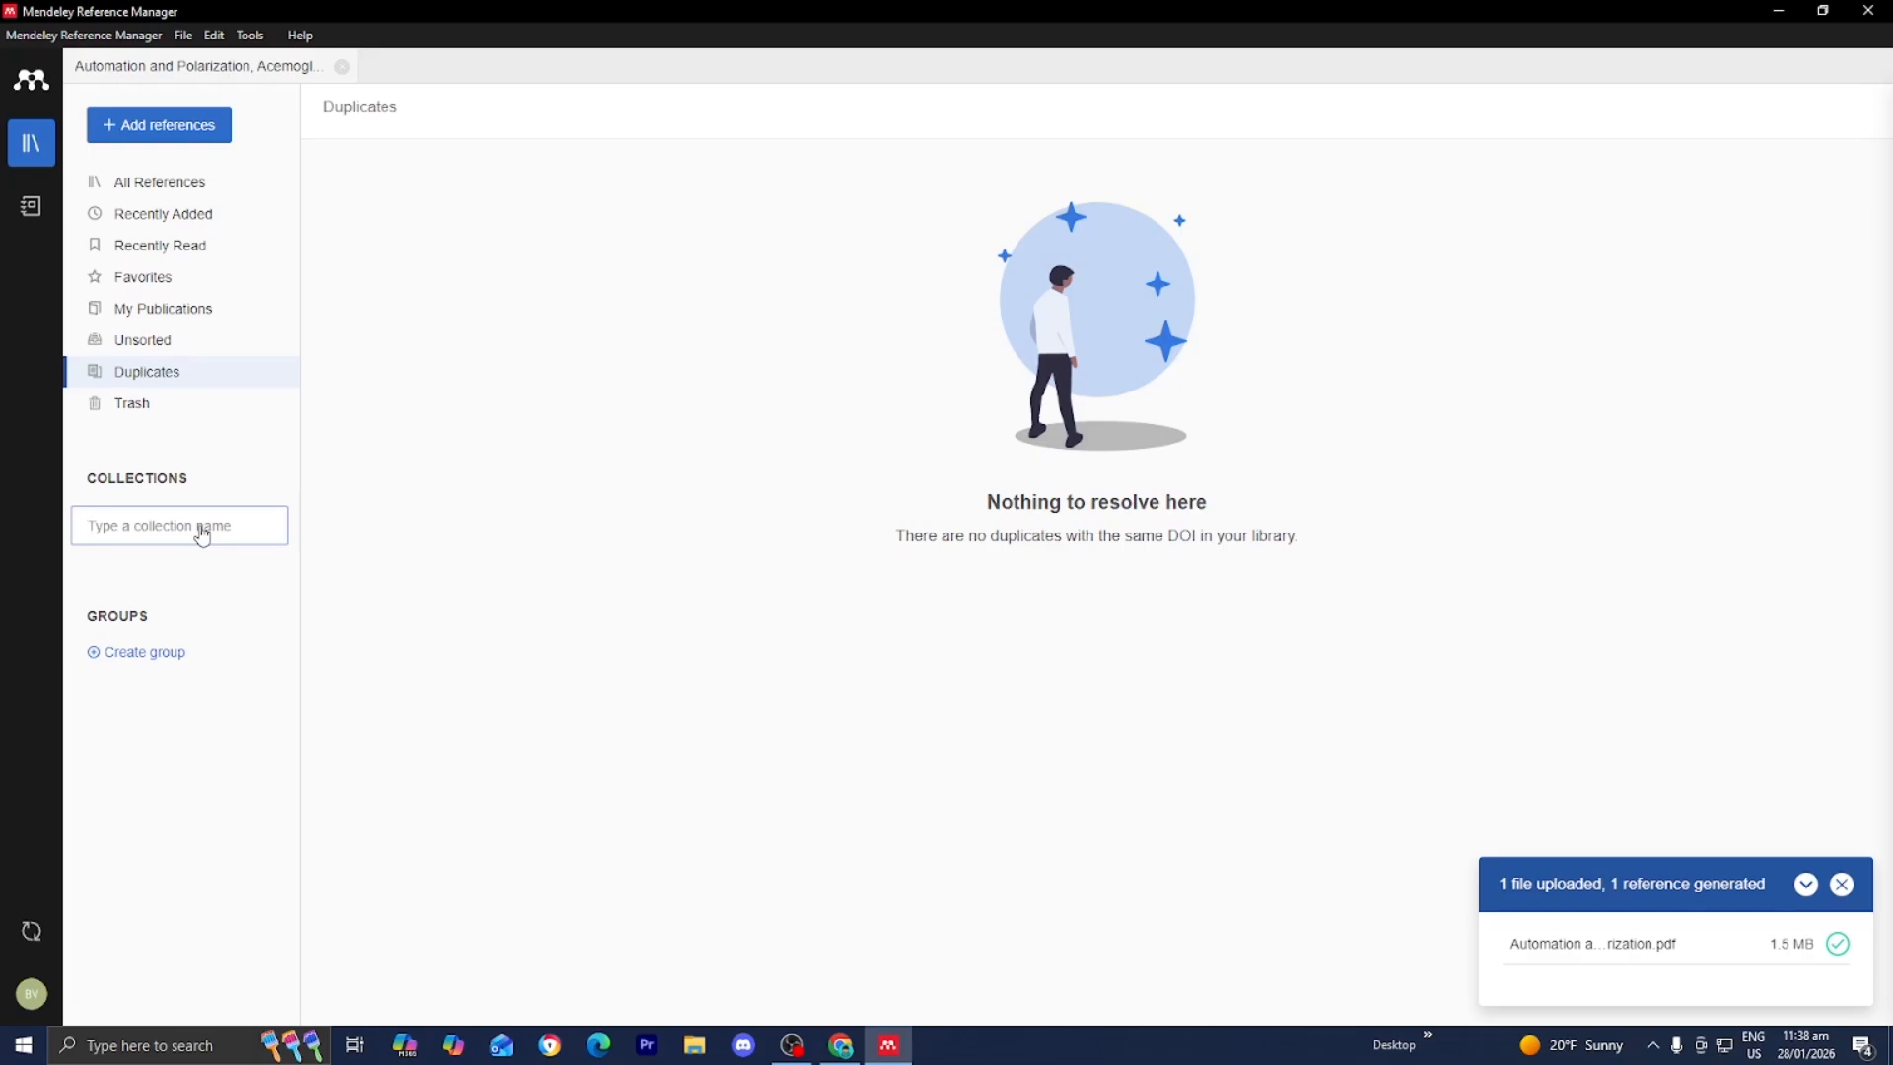
click(140, 653)
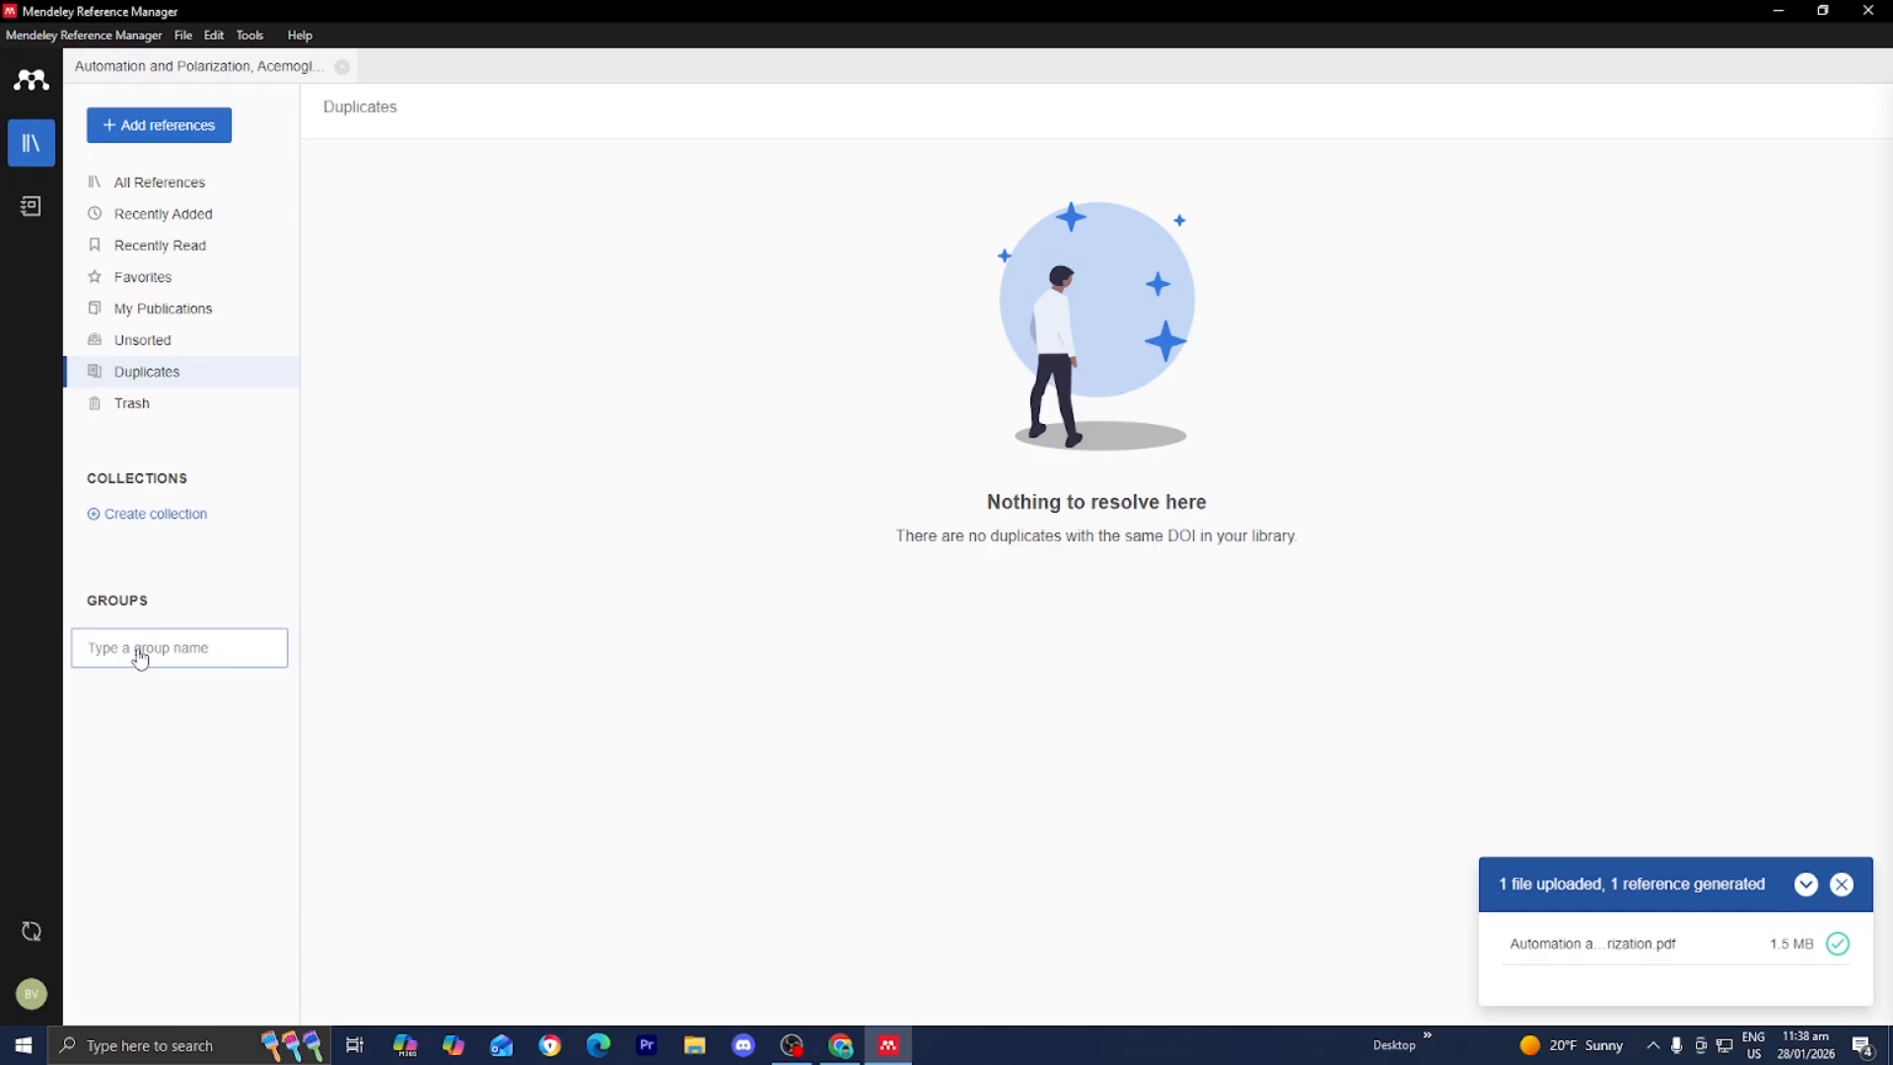
click(156, 816)
- Add an untitled notebook page, enter and clear the trial text "Test", and return to the list of all pages
click(41, 200)
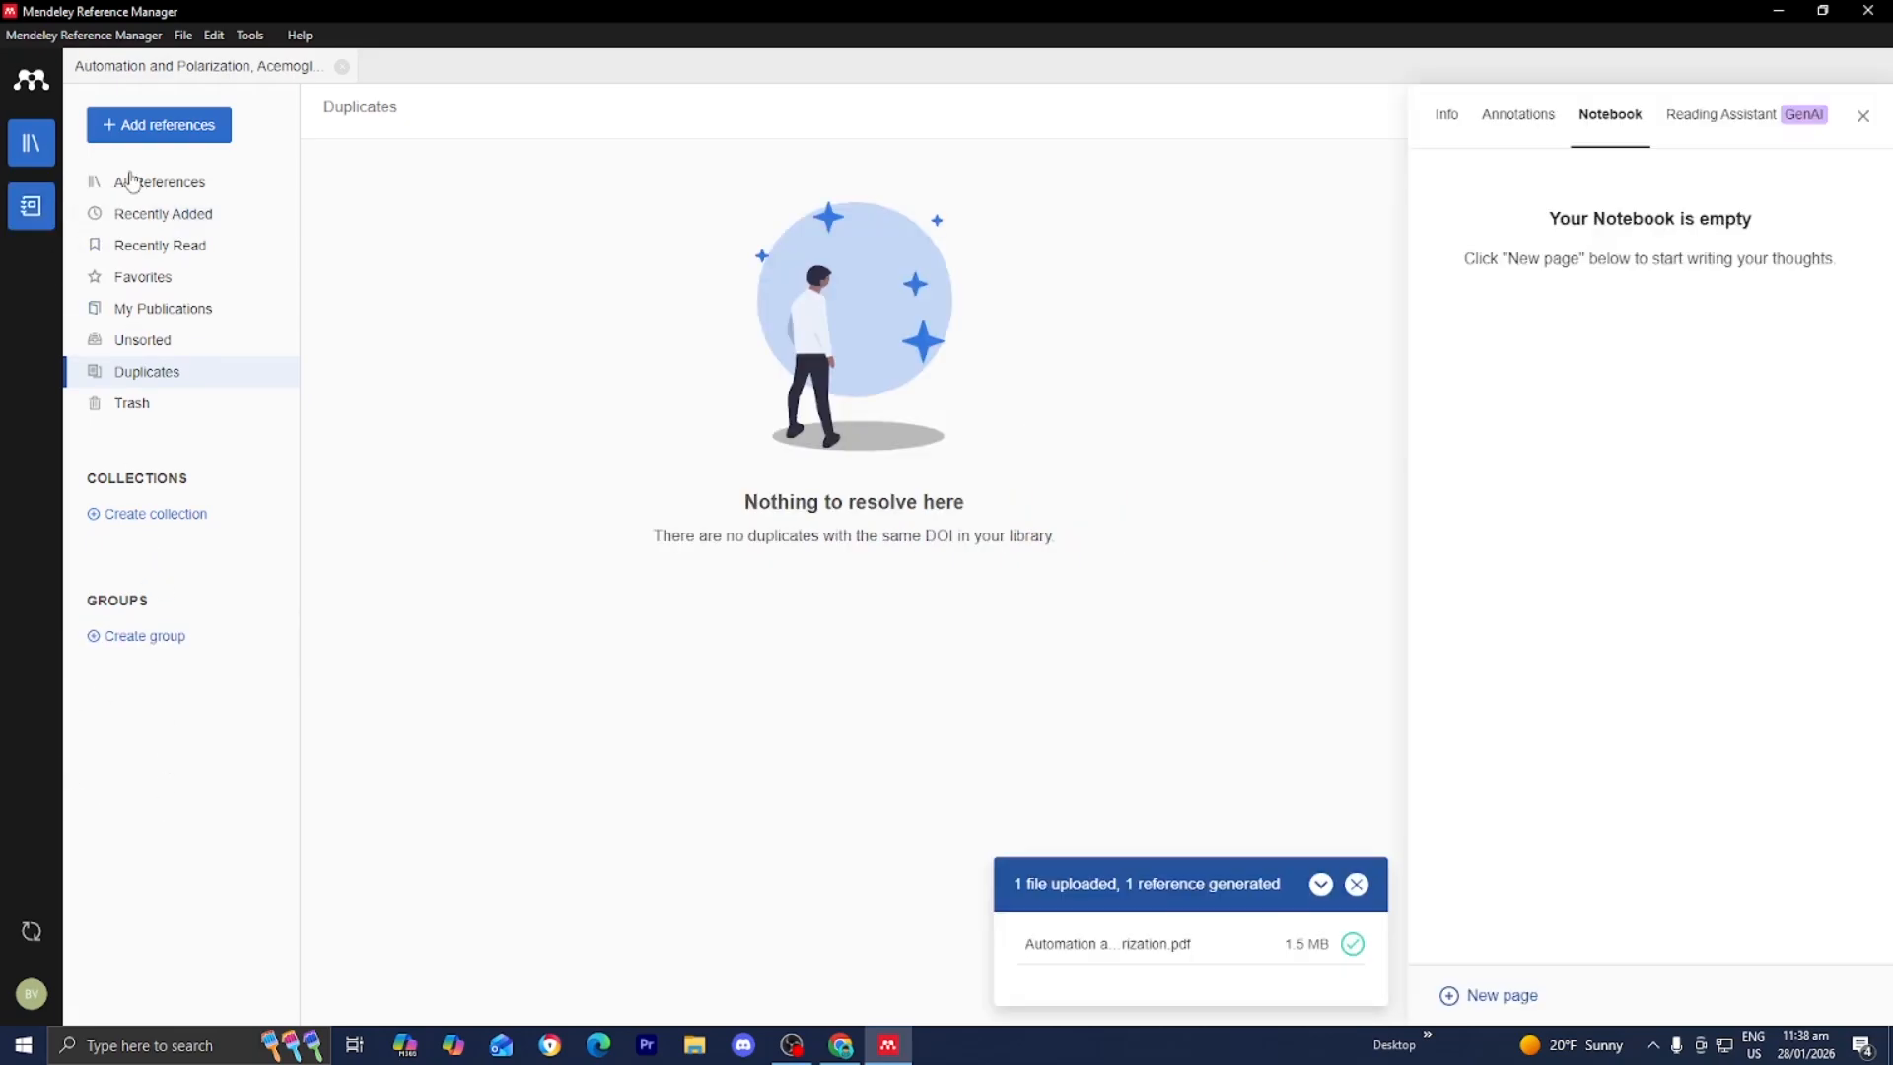
click(1519, 998)
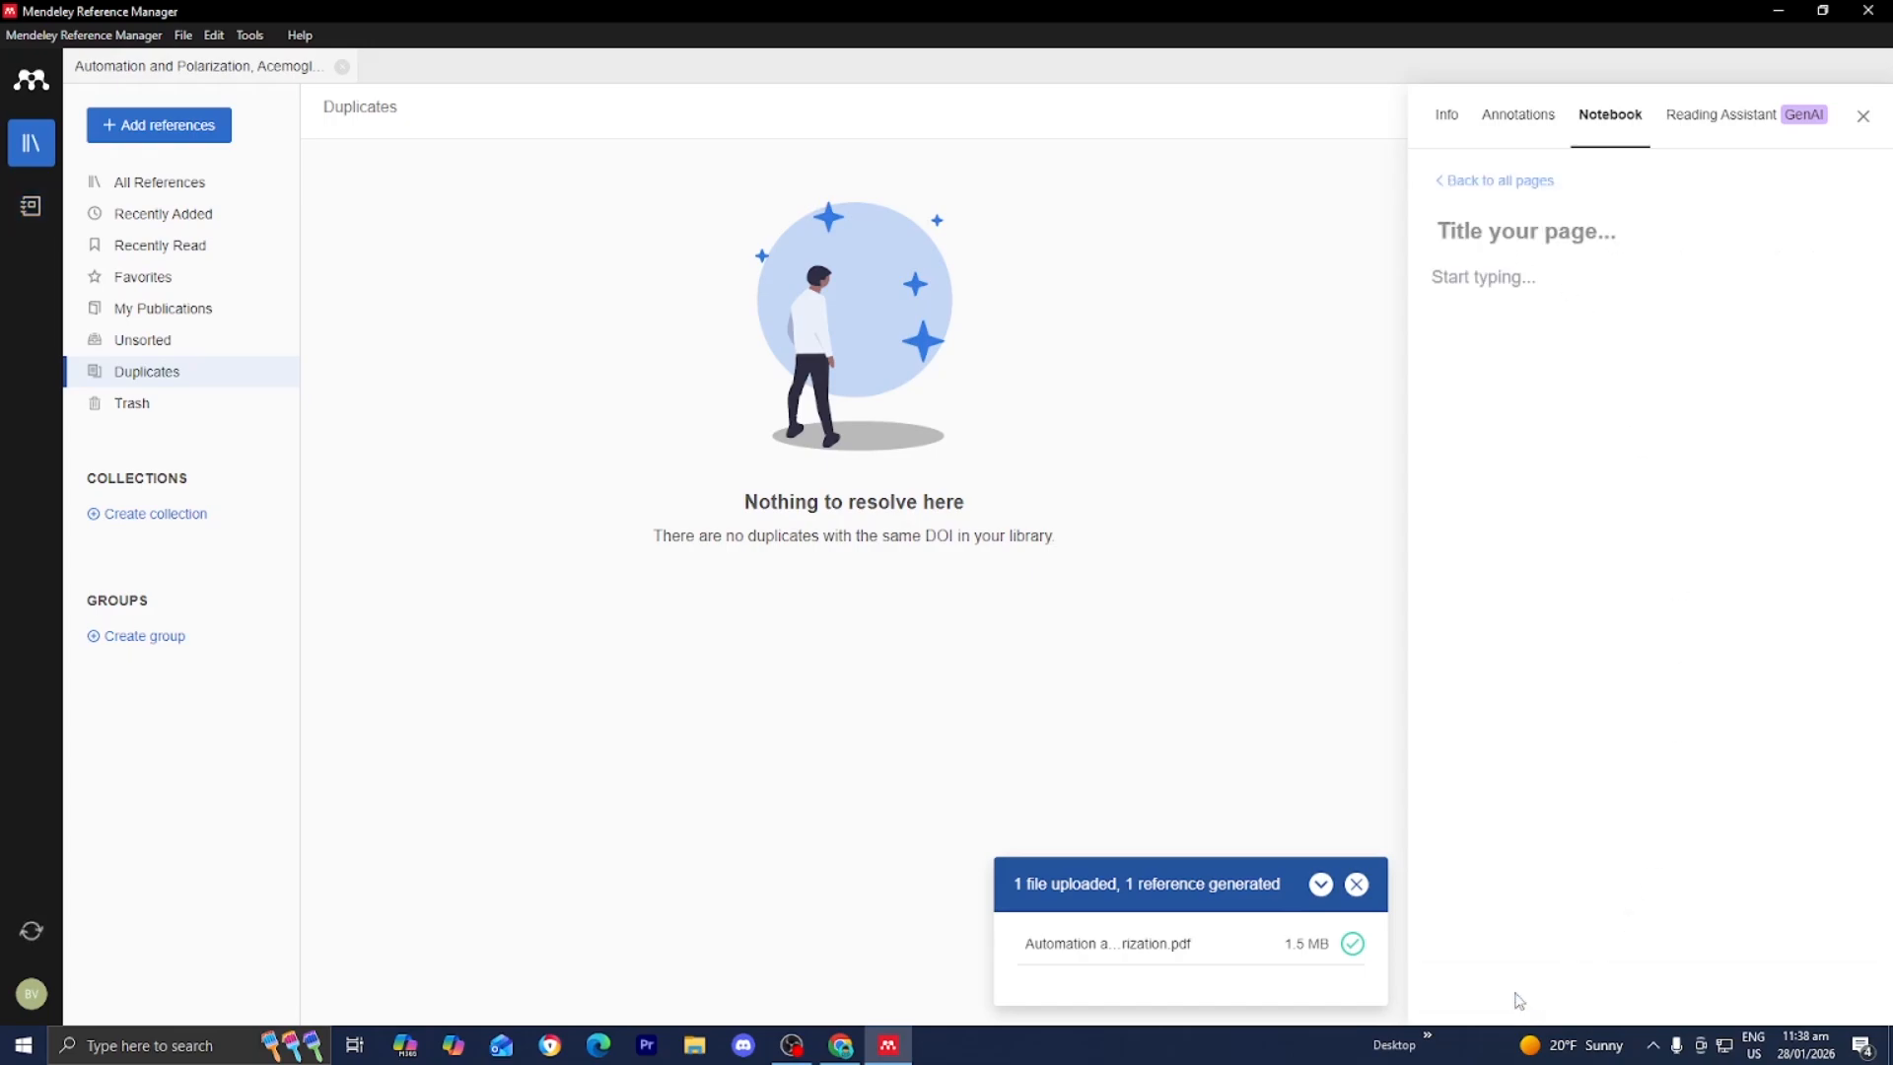
click(1568, 273)
text(Test)
key(BackSpace)
key(BackSpace)
key(BackSpace)
key(BackSpace)
click(1489, 180)
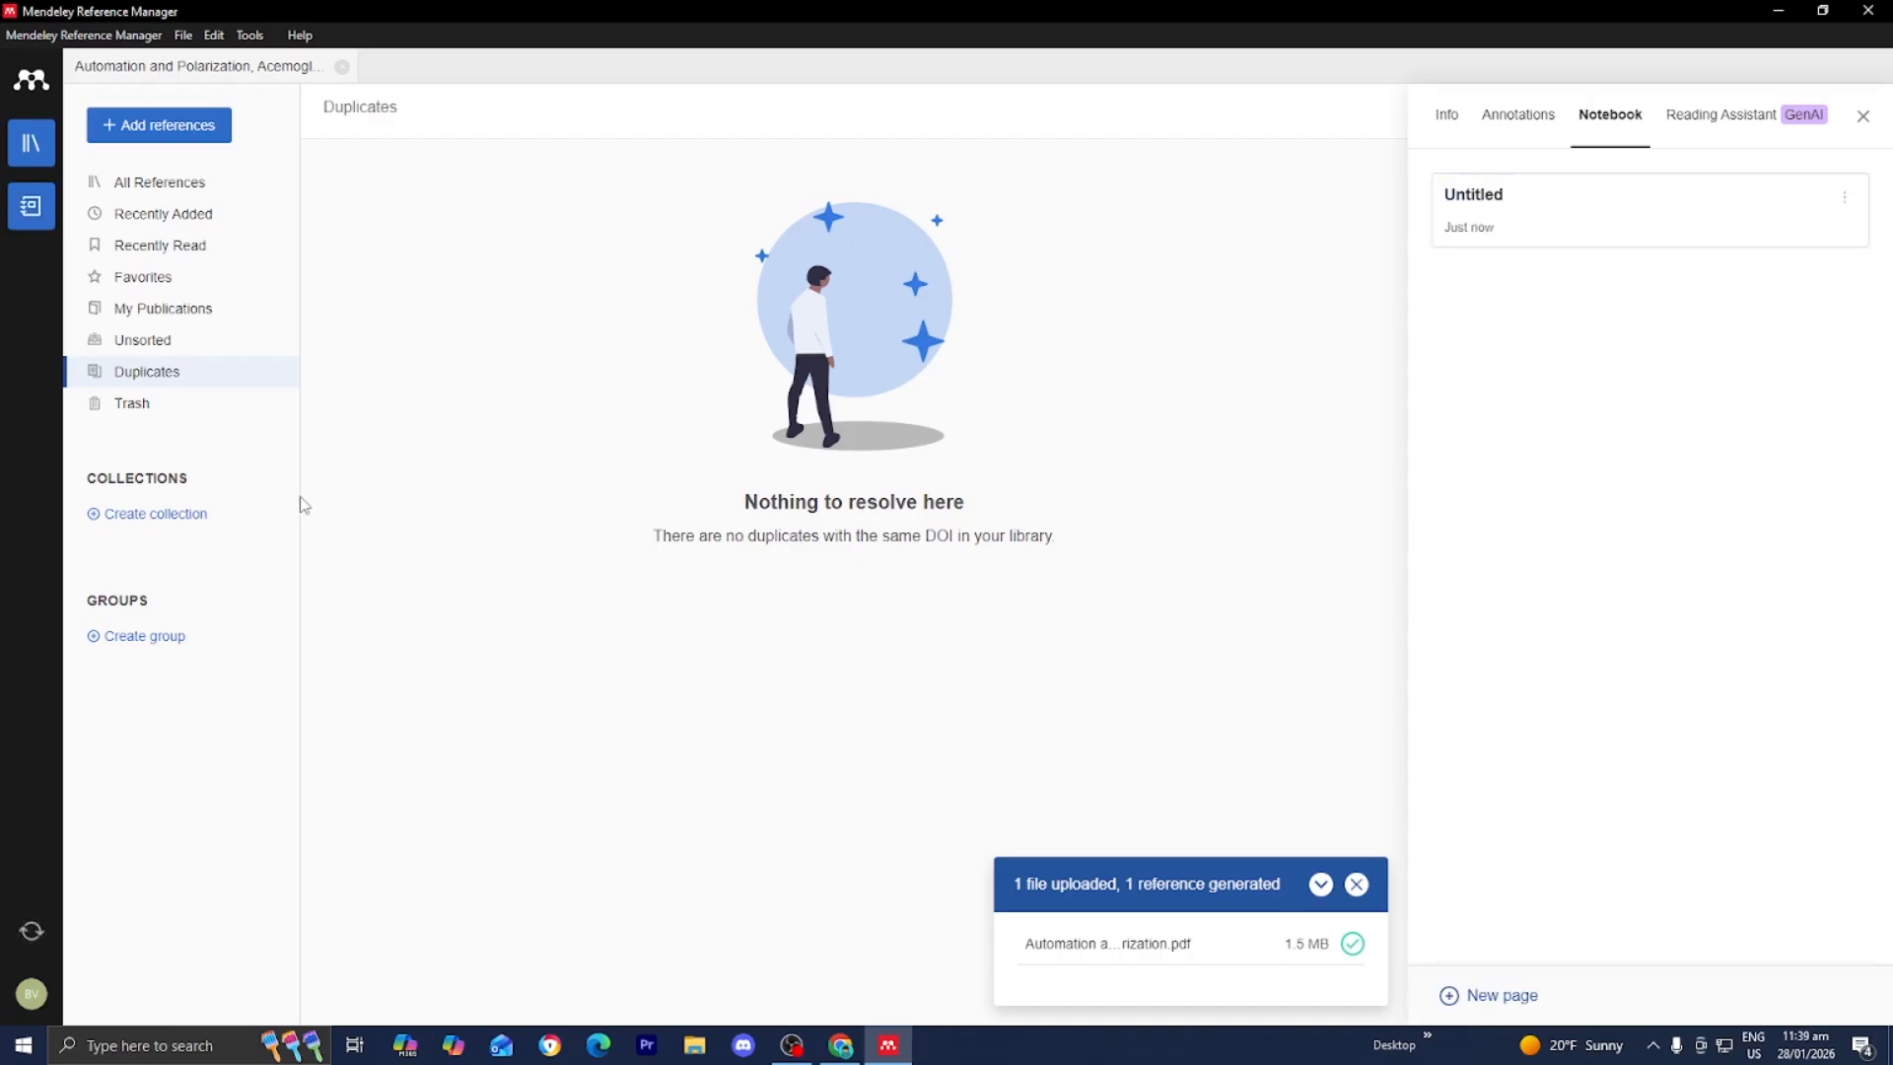